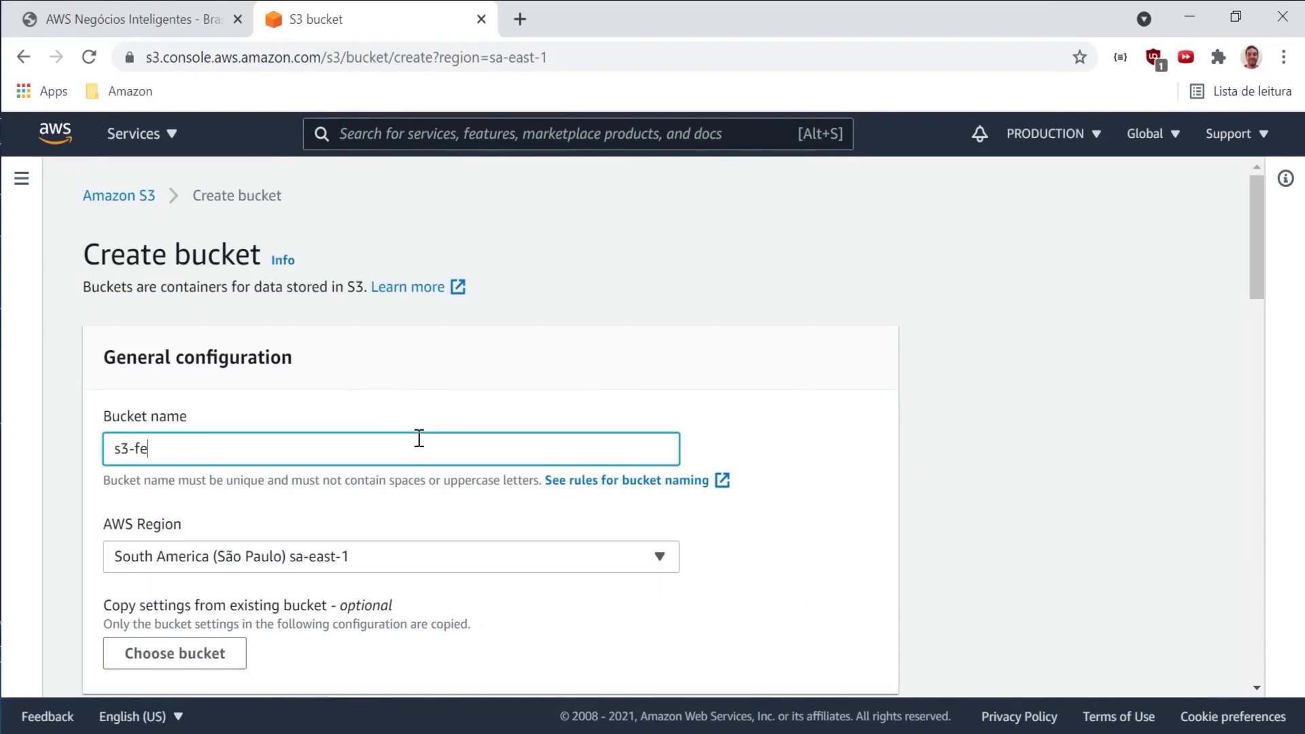
Create a bucket named s3-lifecycle-317158 with the default settings, leaving Object Lock disabled.
text(s3-lifecycle-317158)
scroll(419, 439, down, 12)
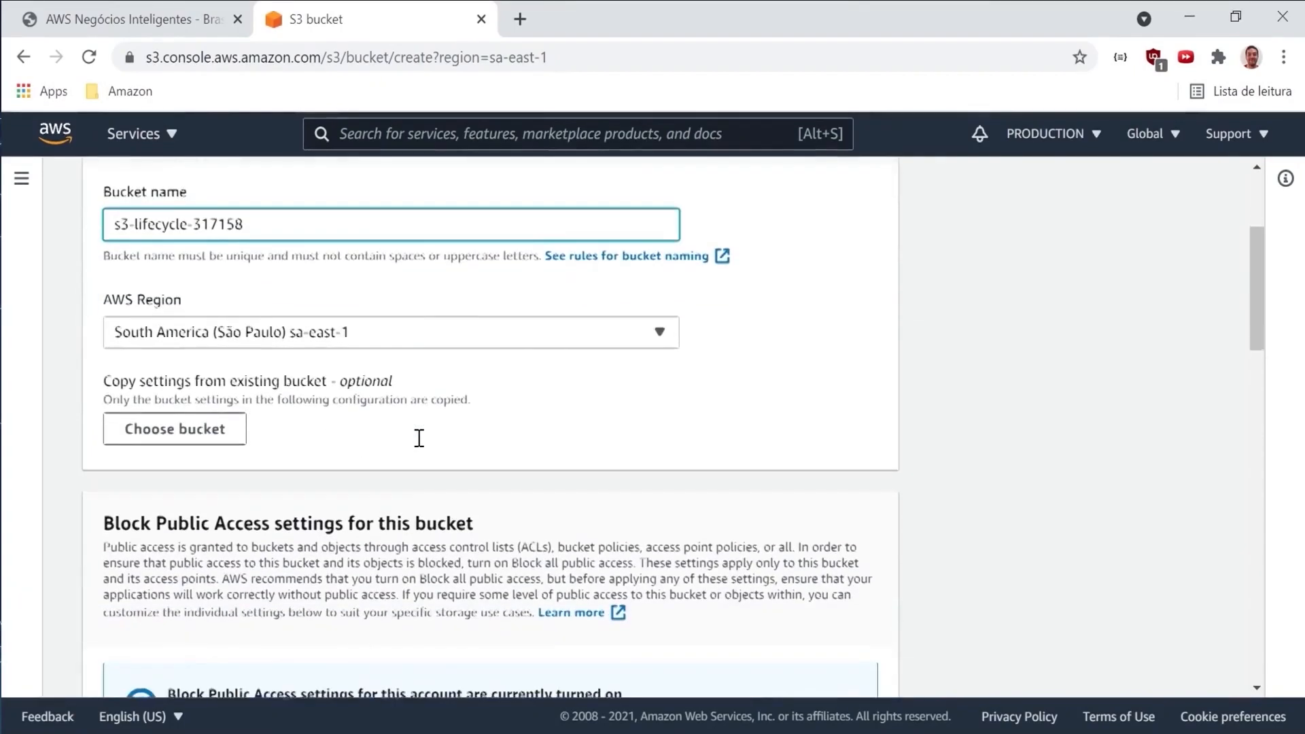
scroll(419, 438, down, 8)
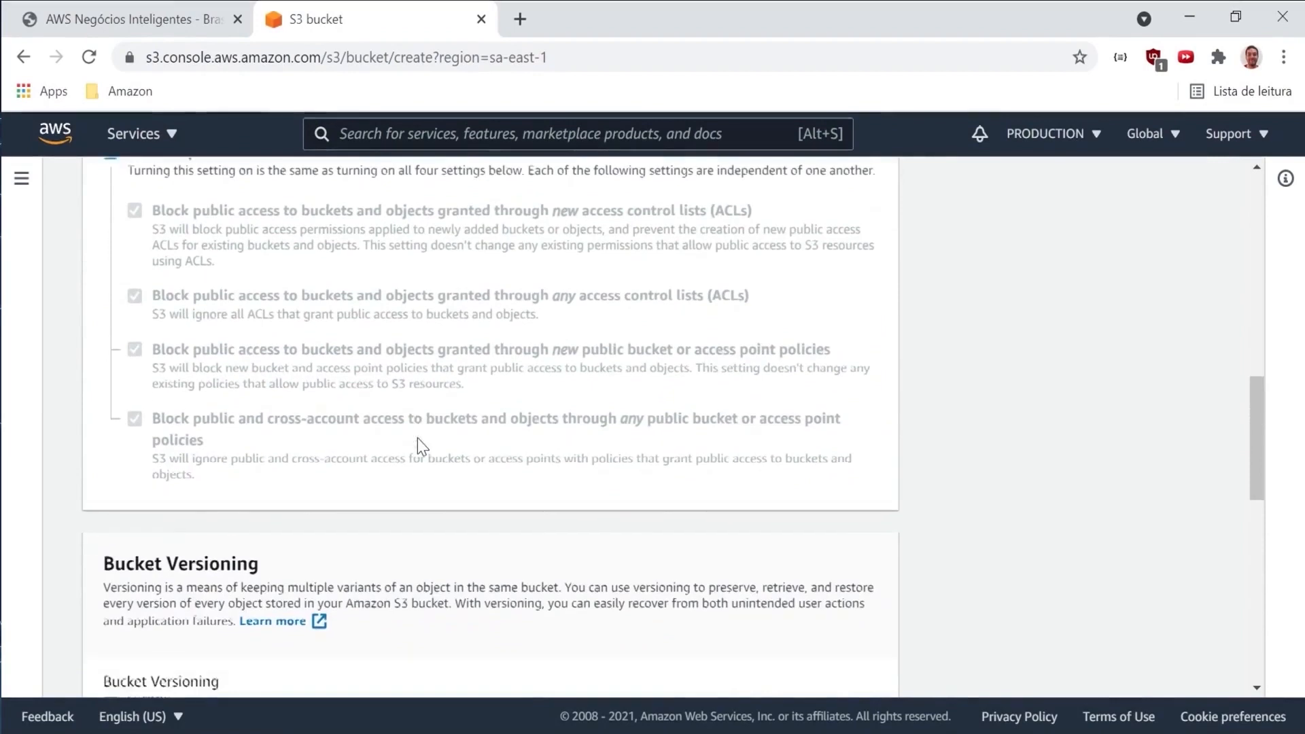
scroll(419, 438, down, 4)
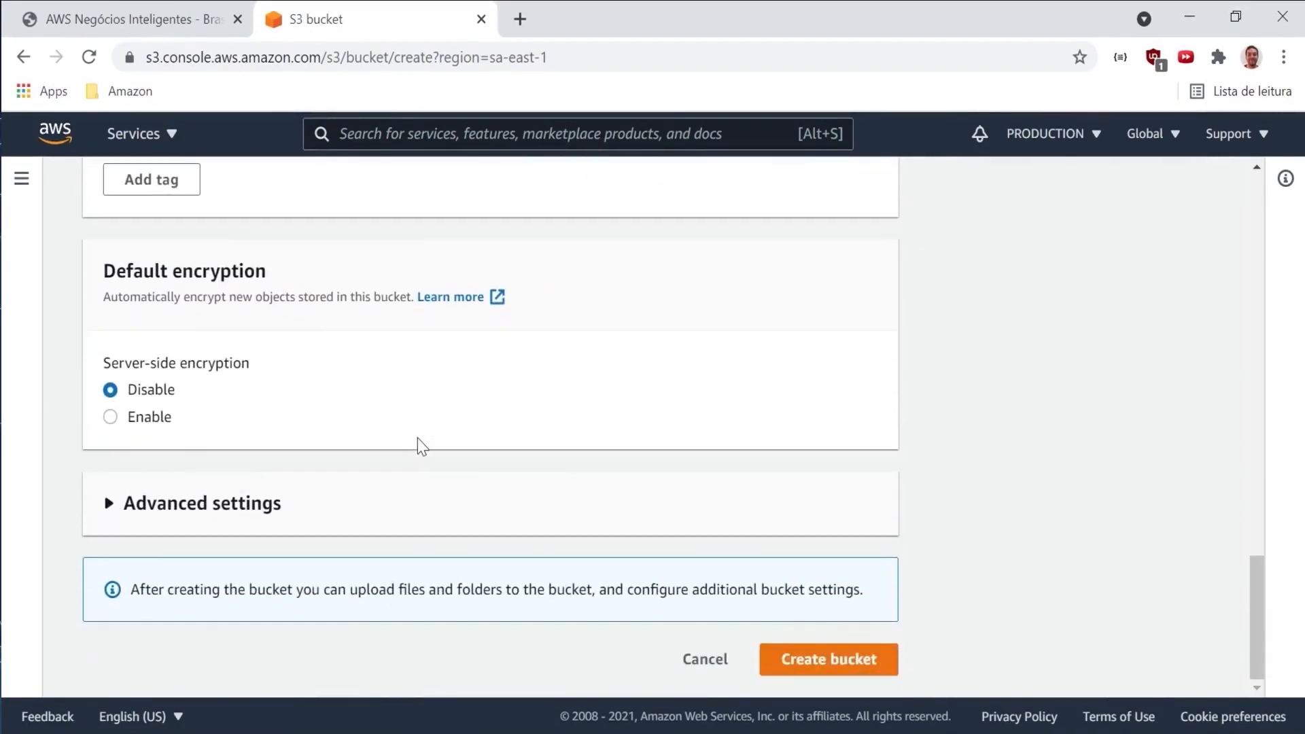
click(292, 486)
scroll(519, 501, down, 4)
scroll(519, 501, down, 1)
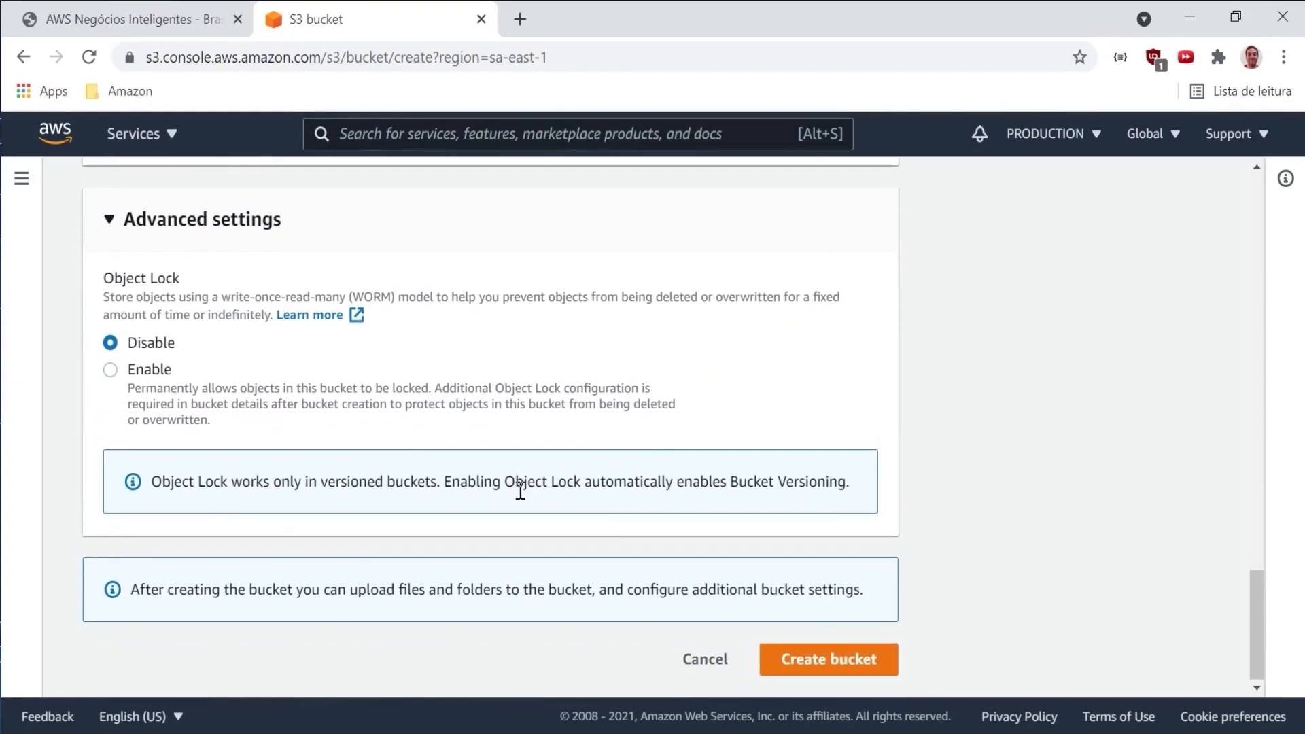
click(841, 671)
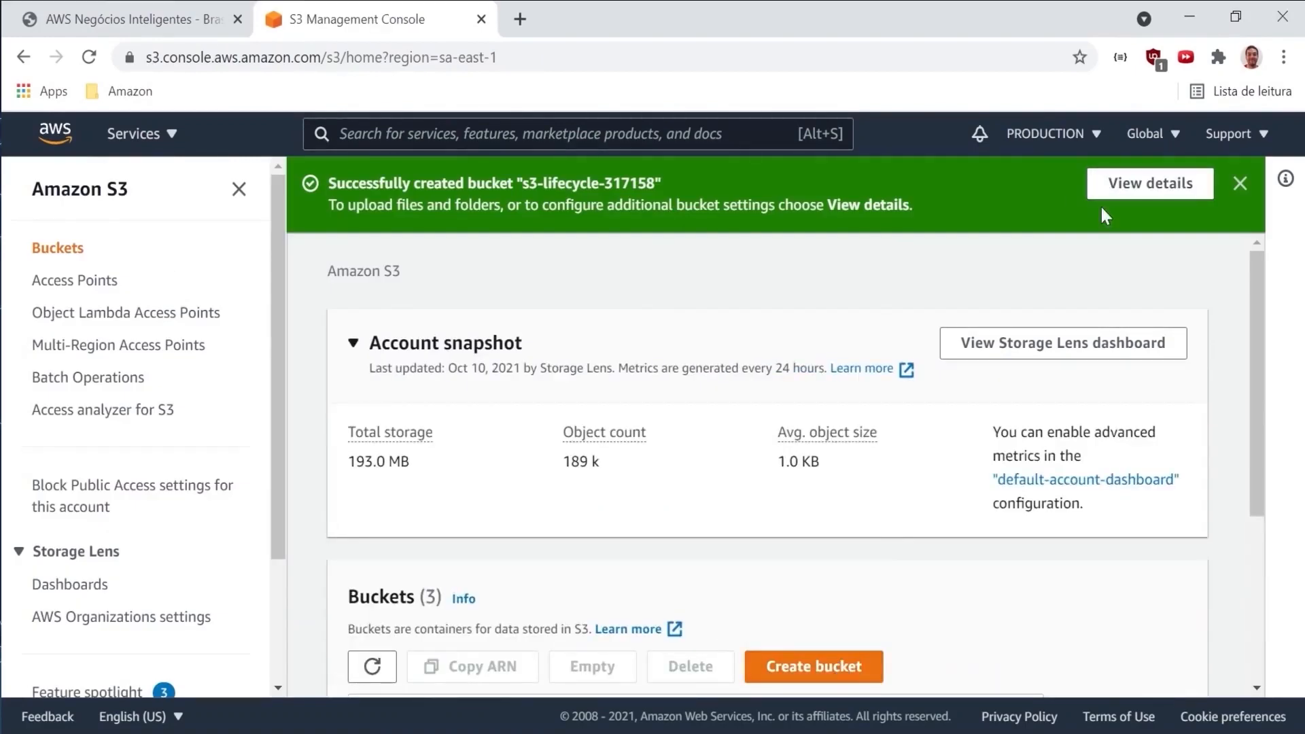
Open the details of the s3-lifecycle-317158 bucket and go to its lifecycle rules.
click(1116, 199)
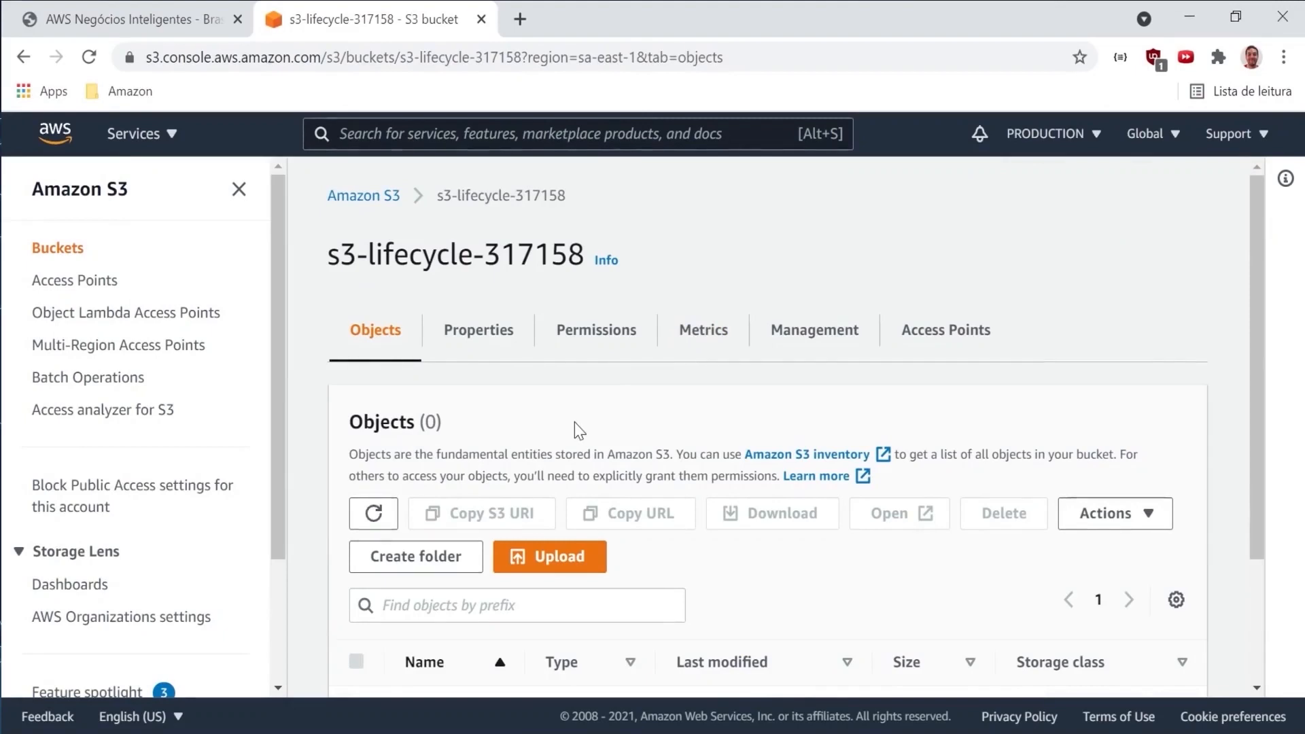
click(796, 338)
scroll(605, 426, down, 1)
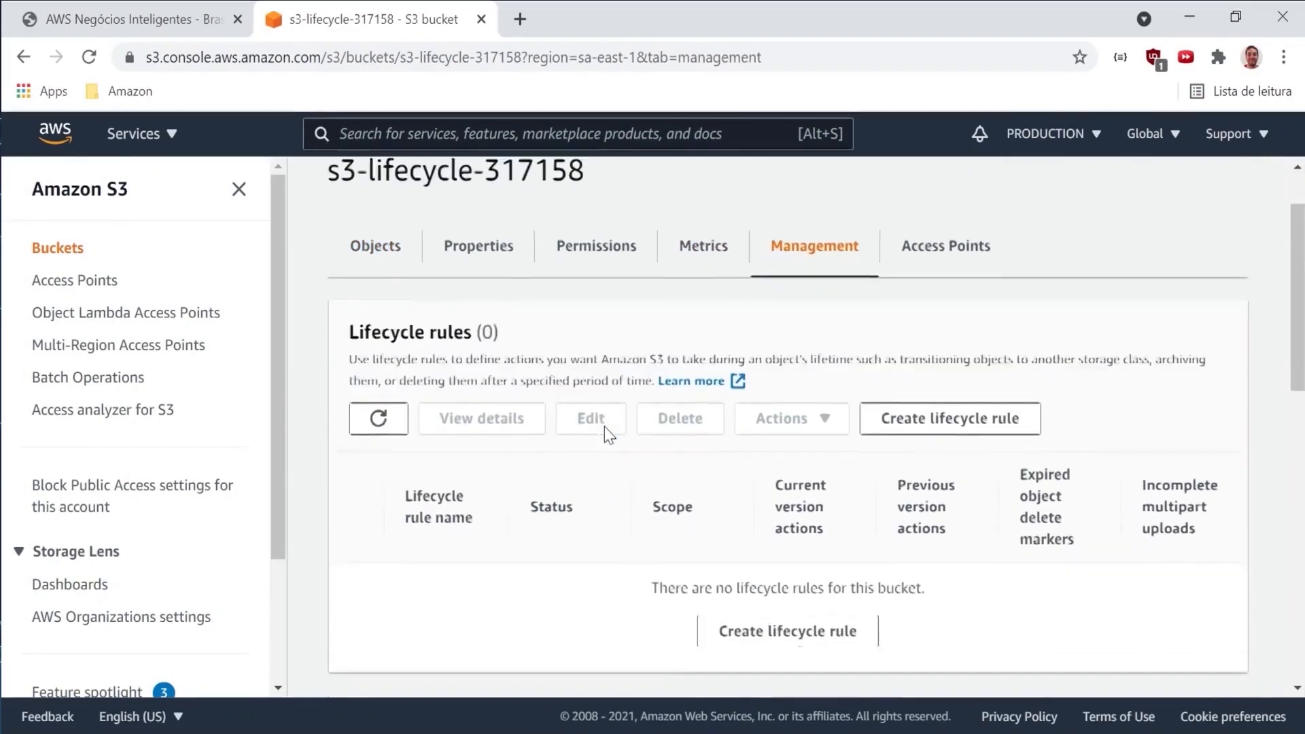
scroll(605, 426, down, 1)
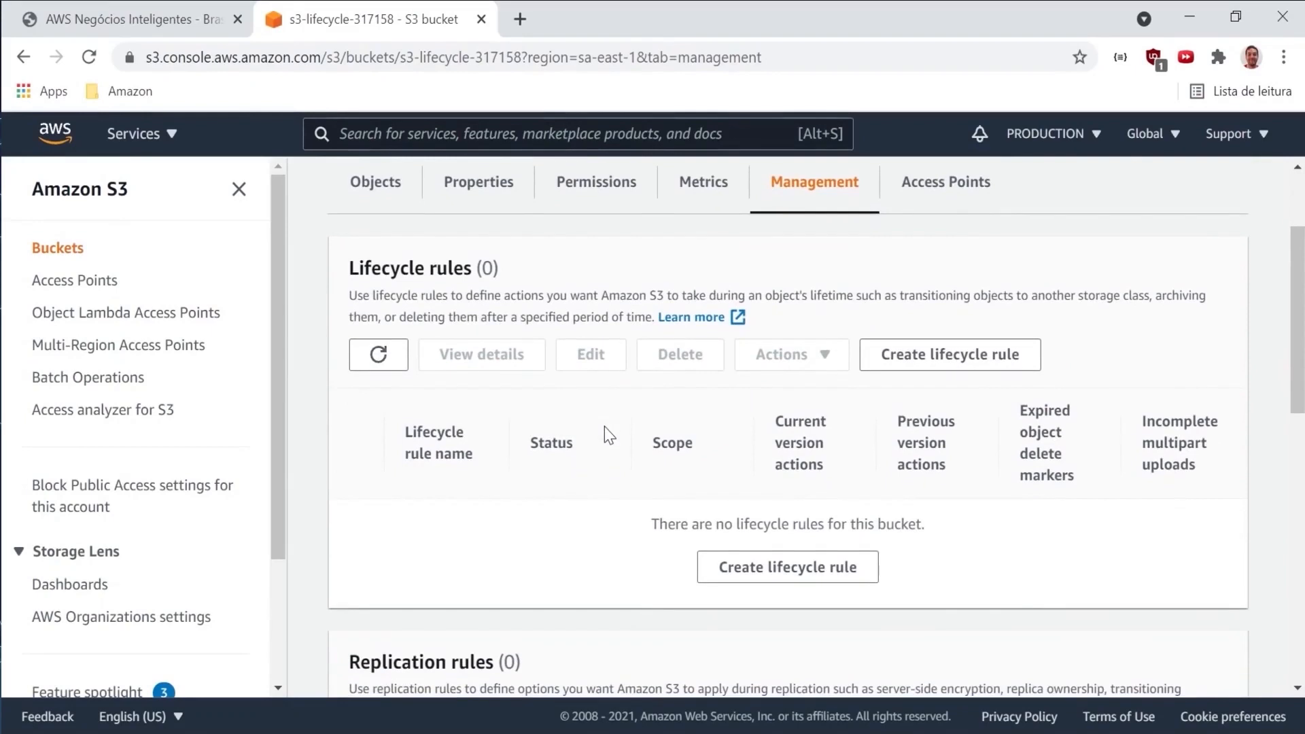
Start a lifecycle rule named expiration-rule, apply it to all objects in the bucket and acknowledge that scope.
click(891, 360)
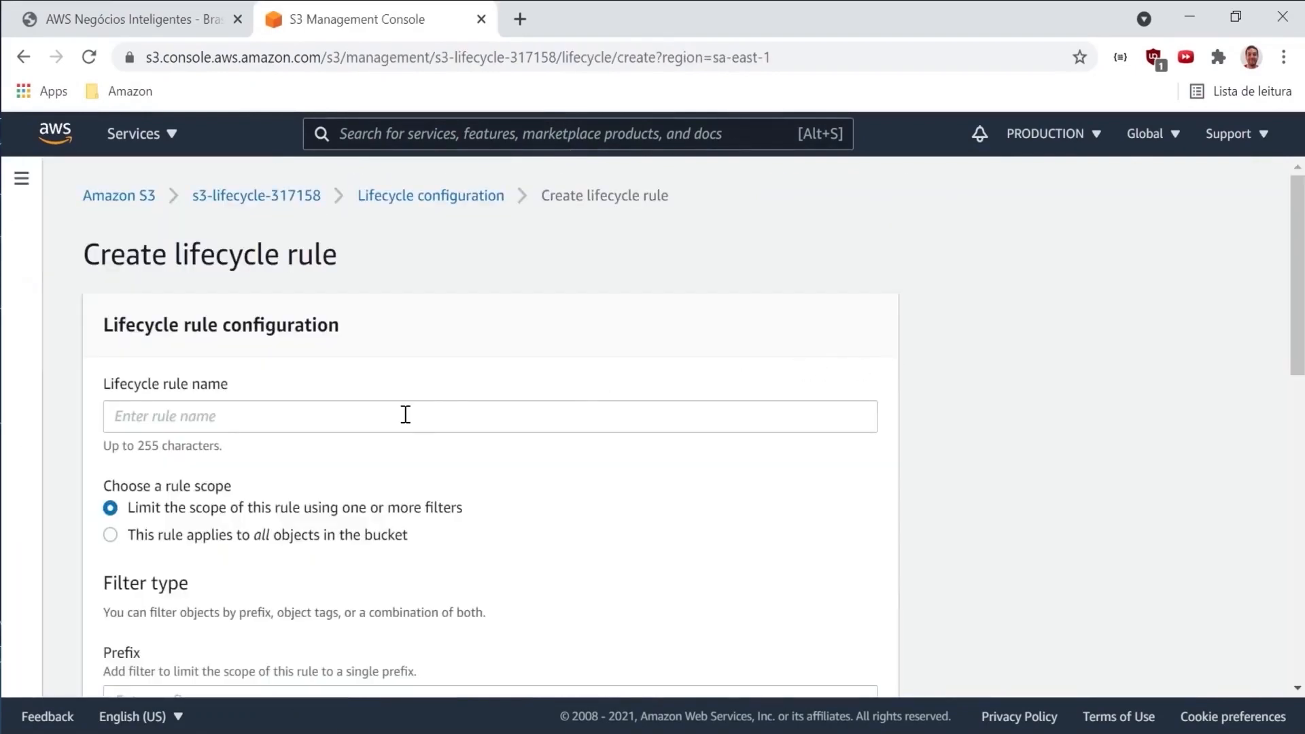
click(406, 414)
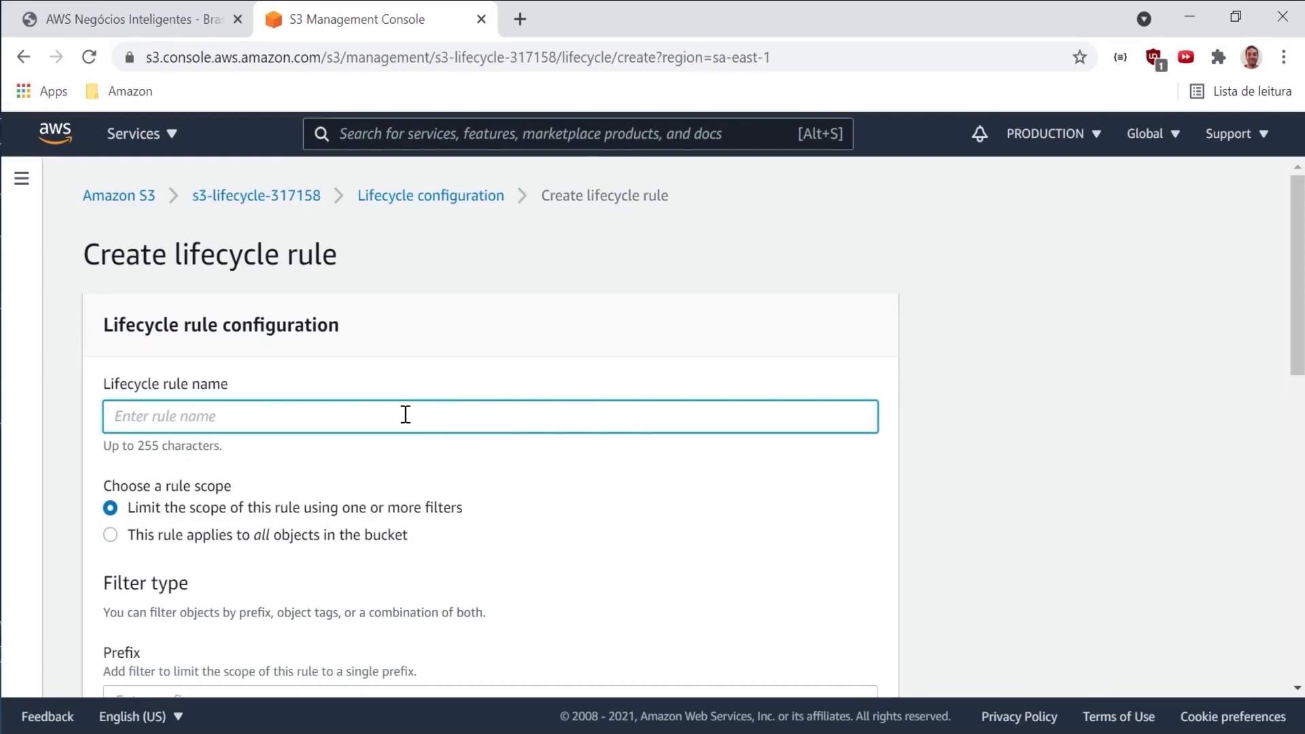
text(expiration-rule)
click(328, 537)
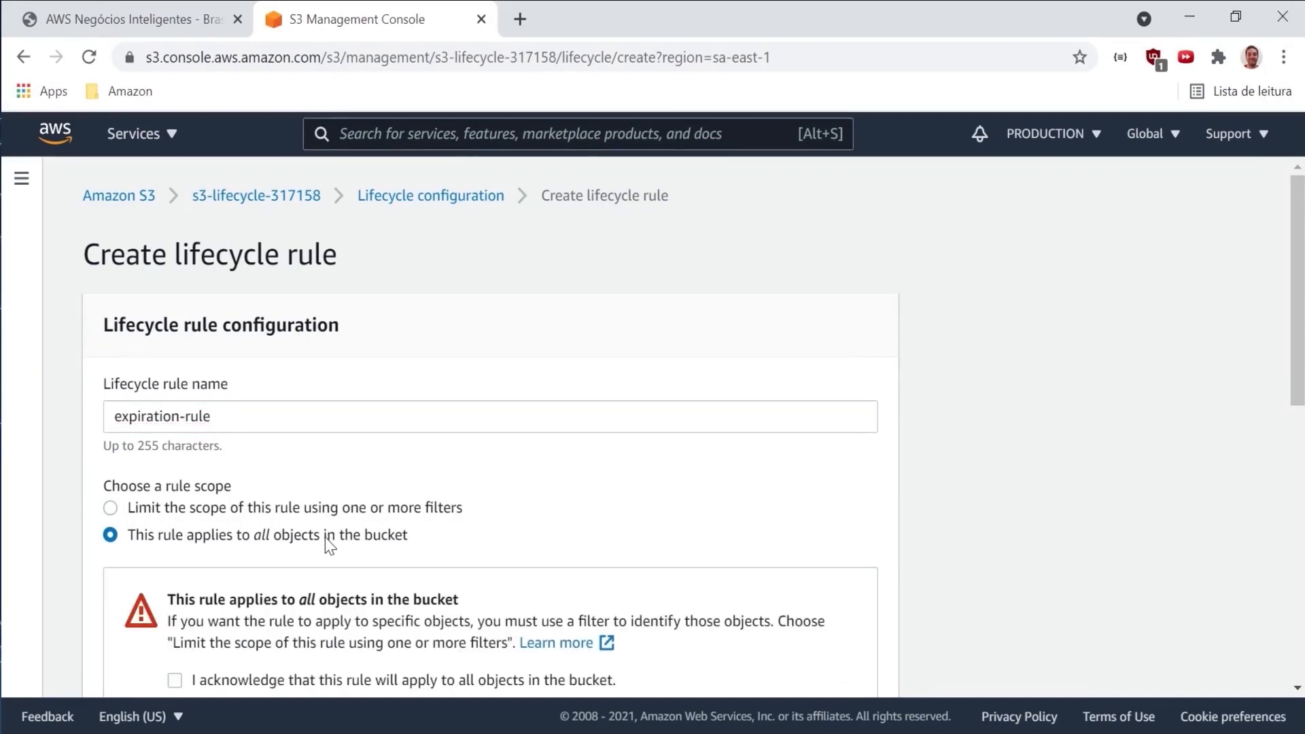
scroll(325, 537, down, 2)
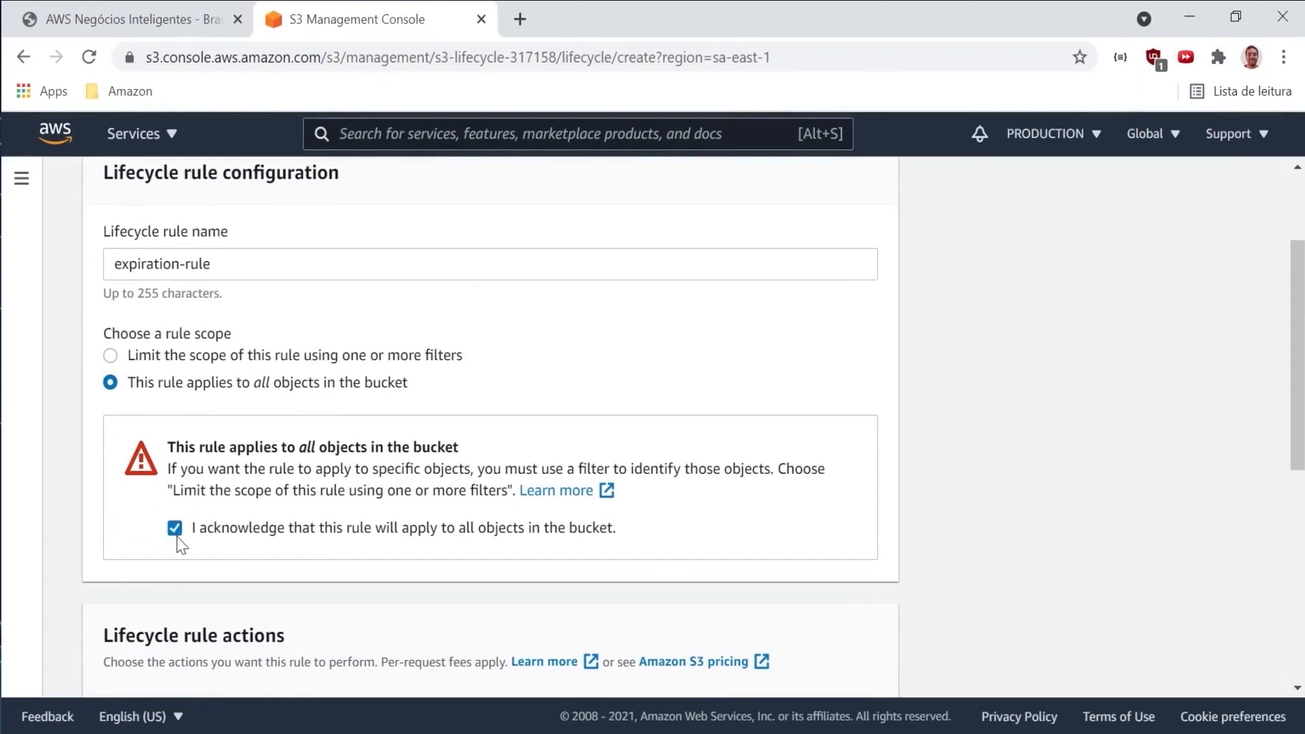
Set the rule to expire current versions of objects 1 day after object creation and create it.
scroll(279, 451, down, 4)
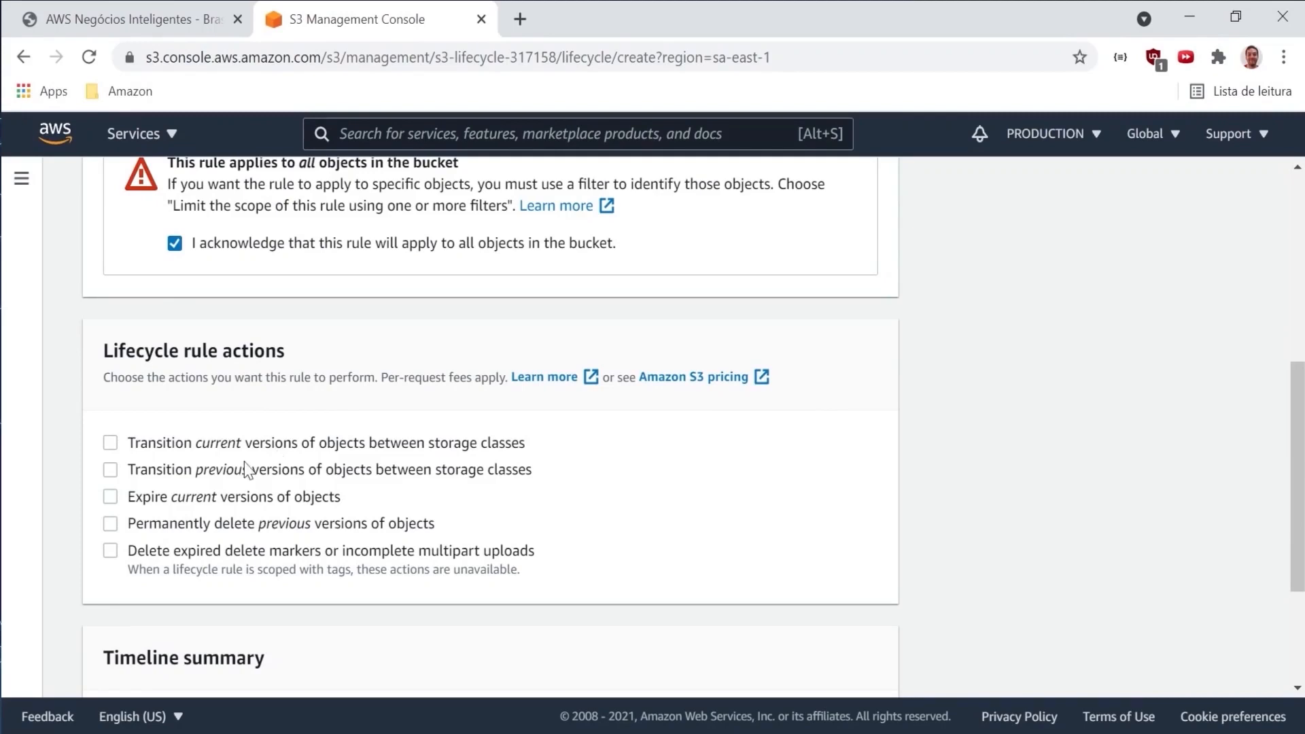
click(198, 500)
scroll(328, 492, down, 3)
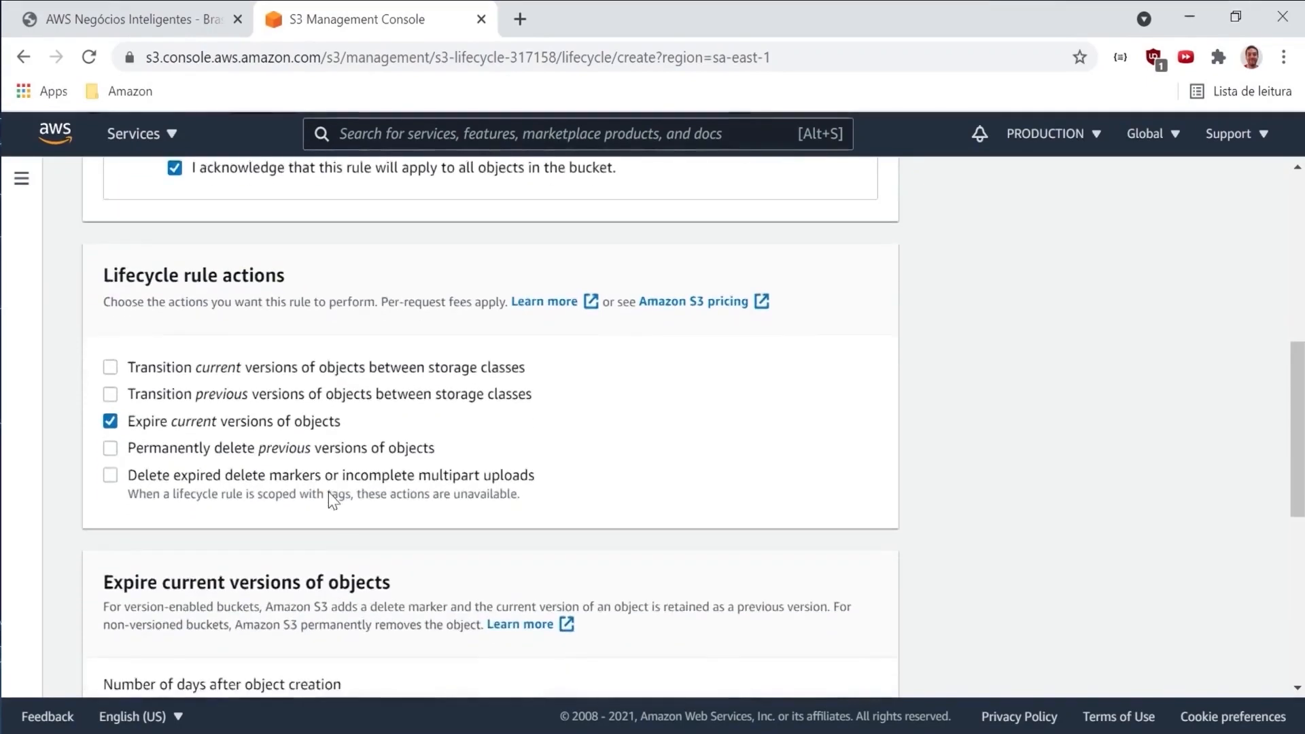
scroll(329, 492, down, 2)
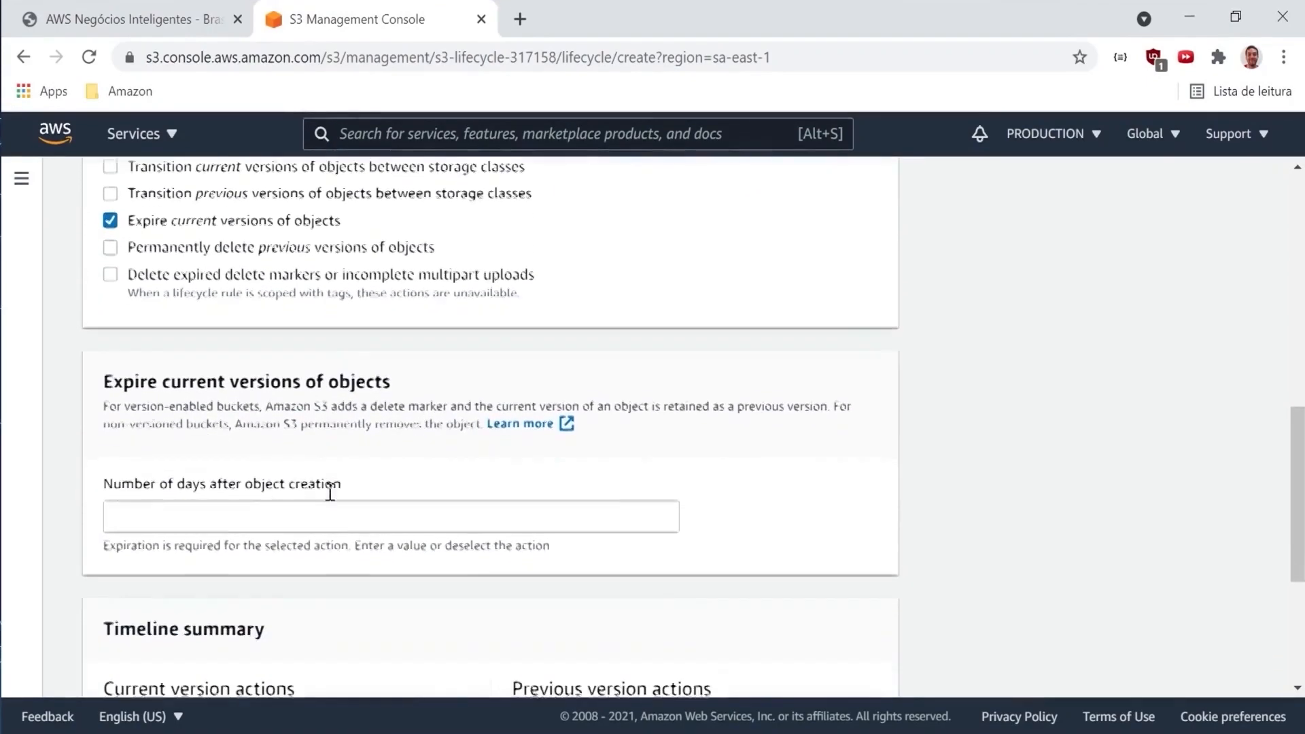
click(354, 497)
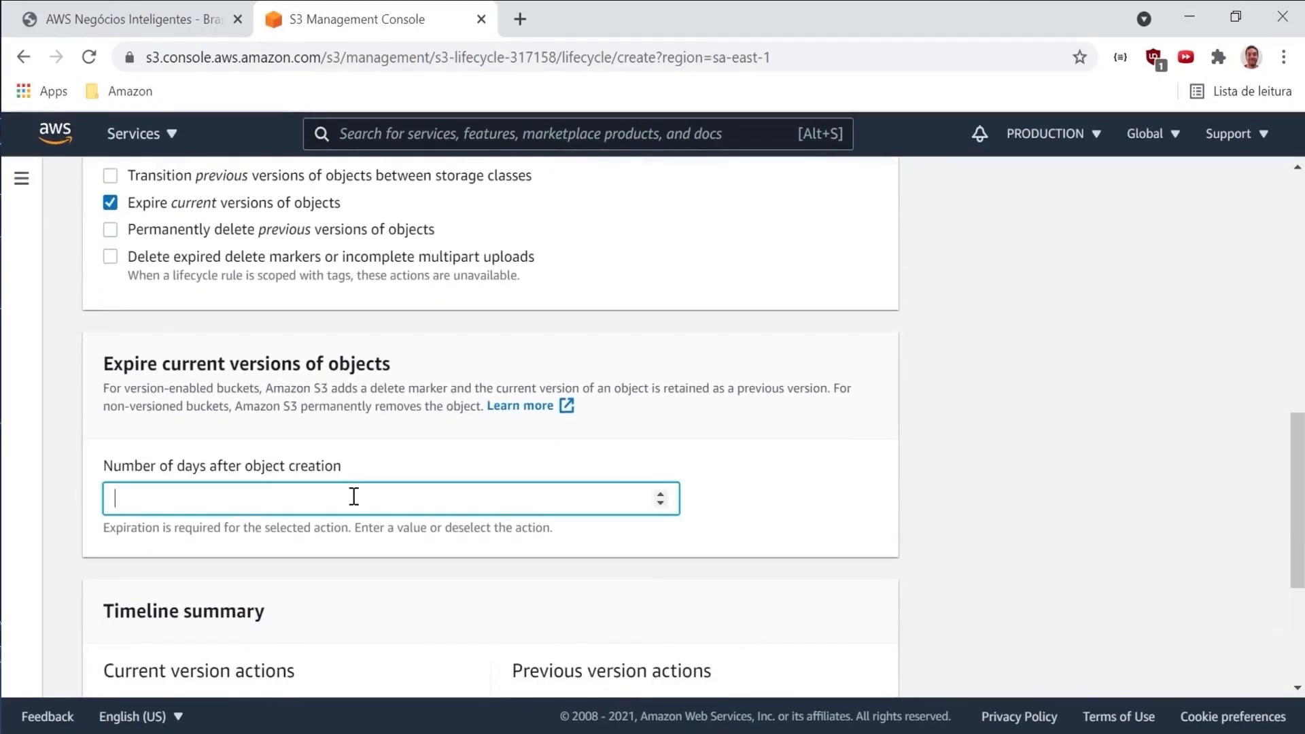
text(0)
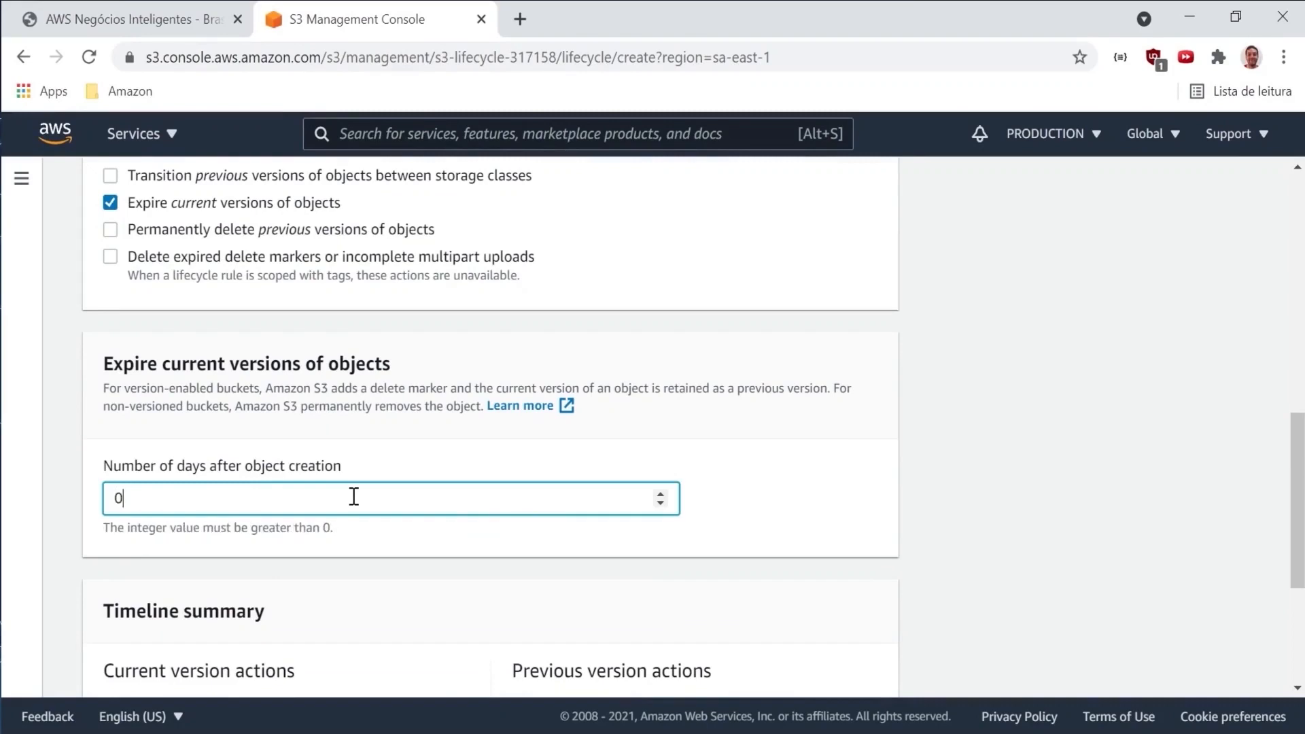
text(1)
scroll(353, 497, down, 3)
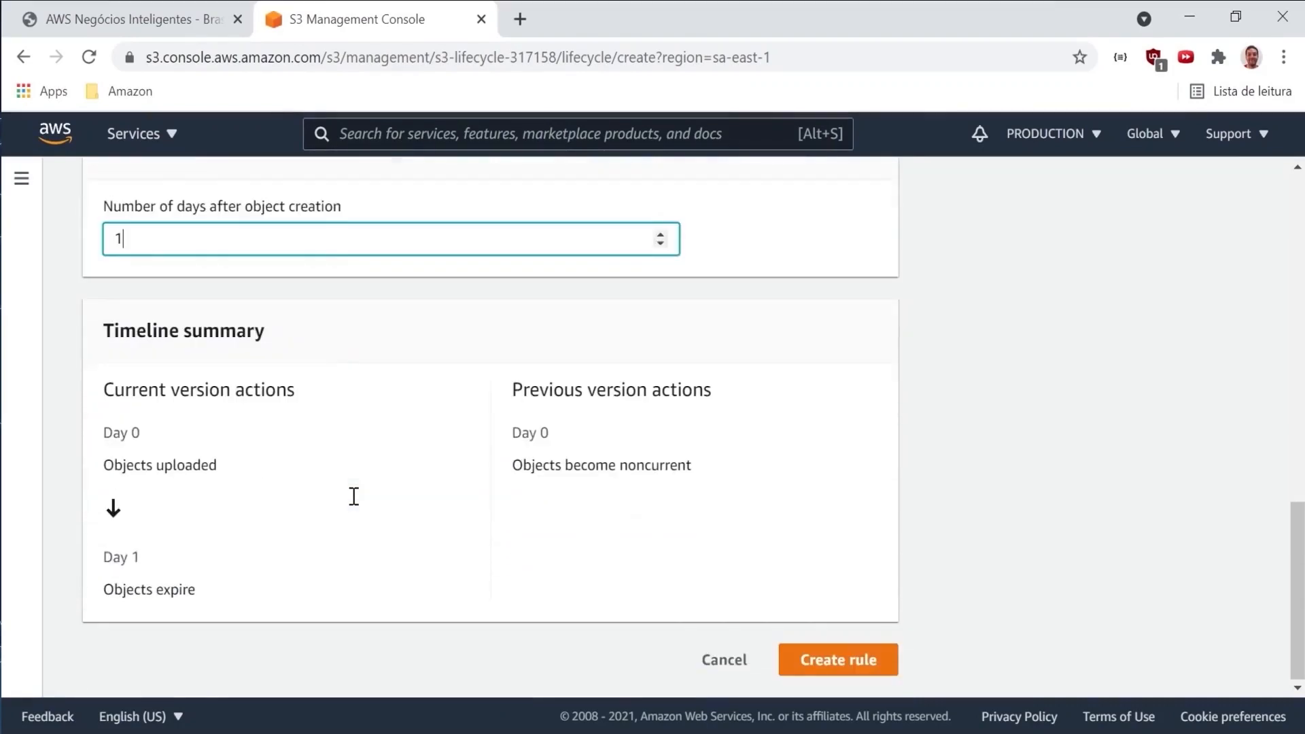
click(860, 673)
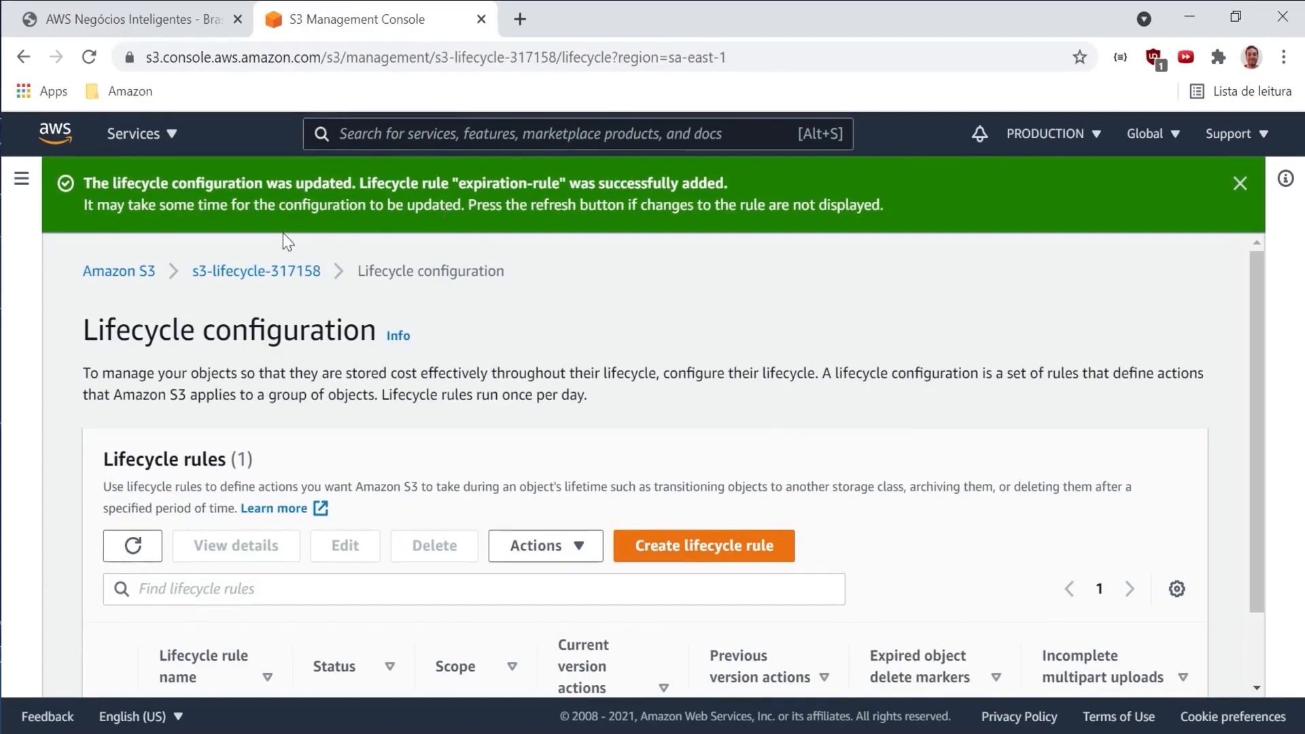
Upload the file 1.png to the s3-lifecycle-317158 bucket and close the upload status.
scroll(265, 344, down, 3)
scroll(265, 344, up, 3)
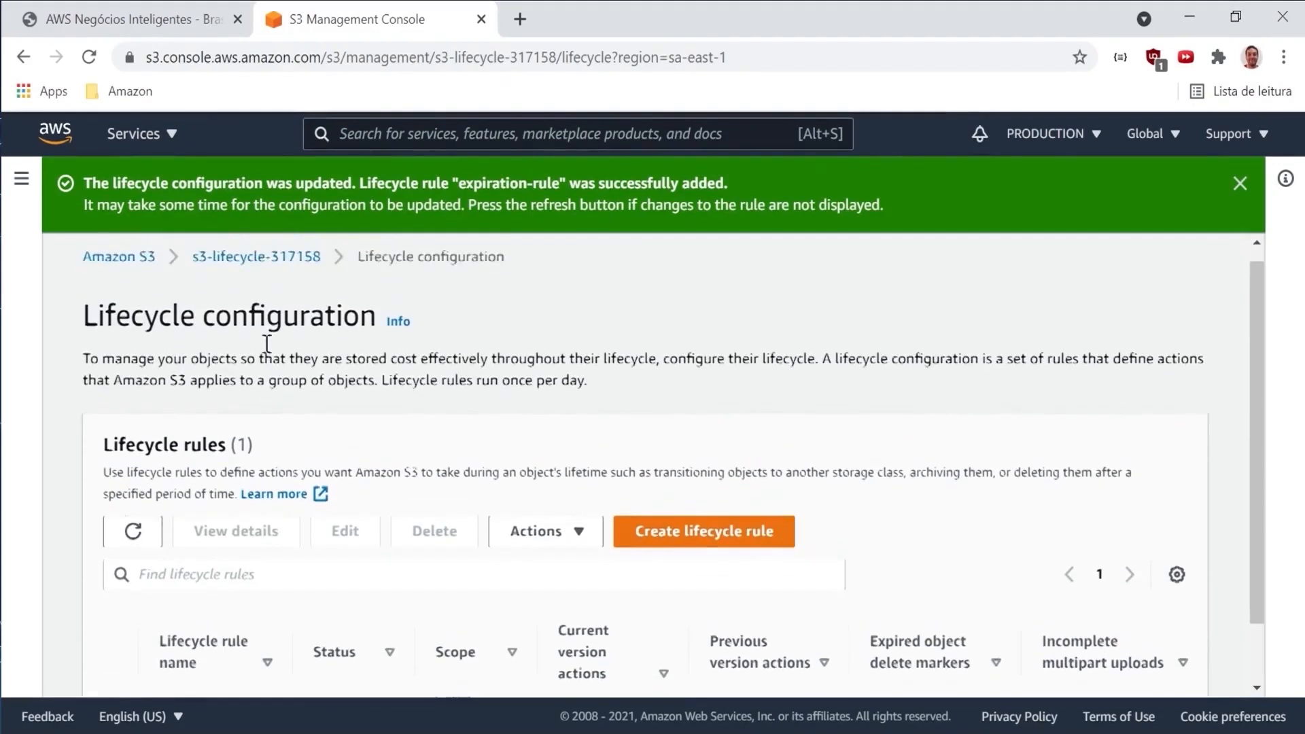
scroll(301, 398, down, 1)
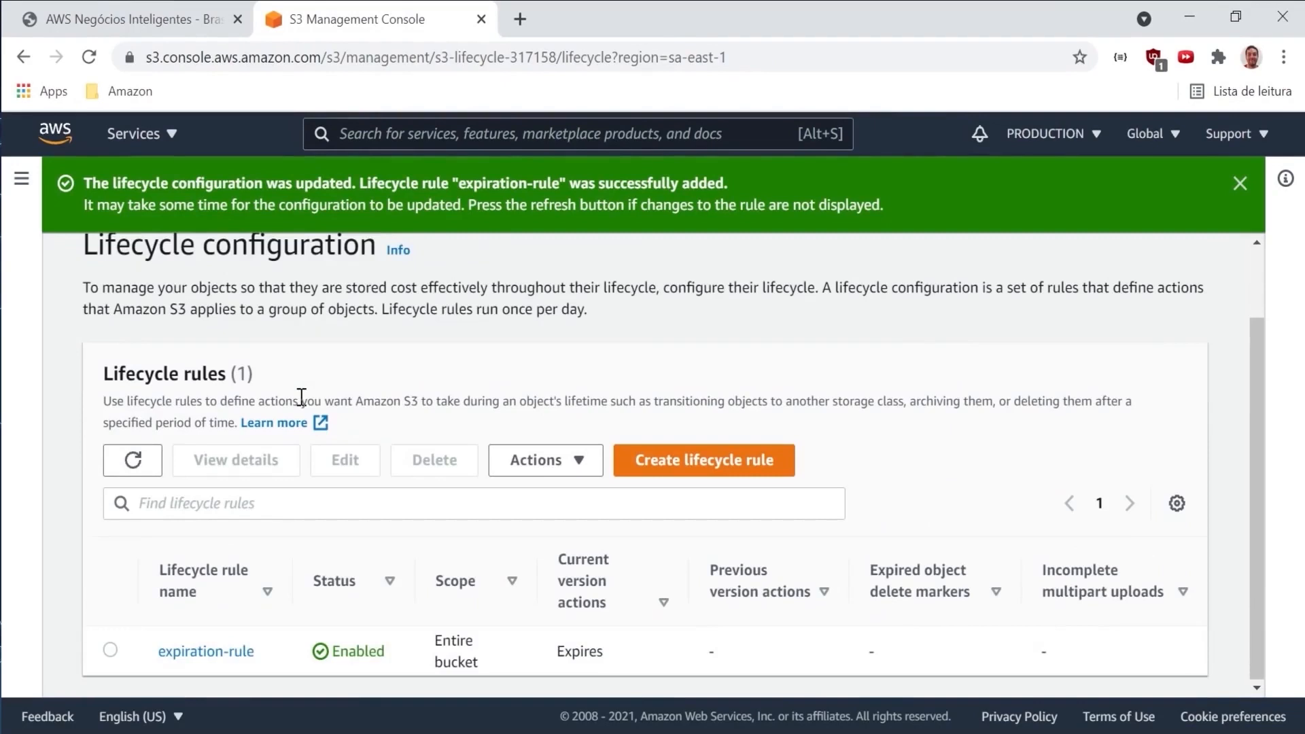
scroll(301, 398, up, 1)
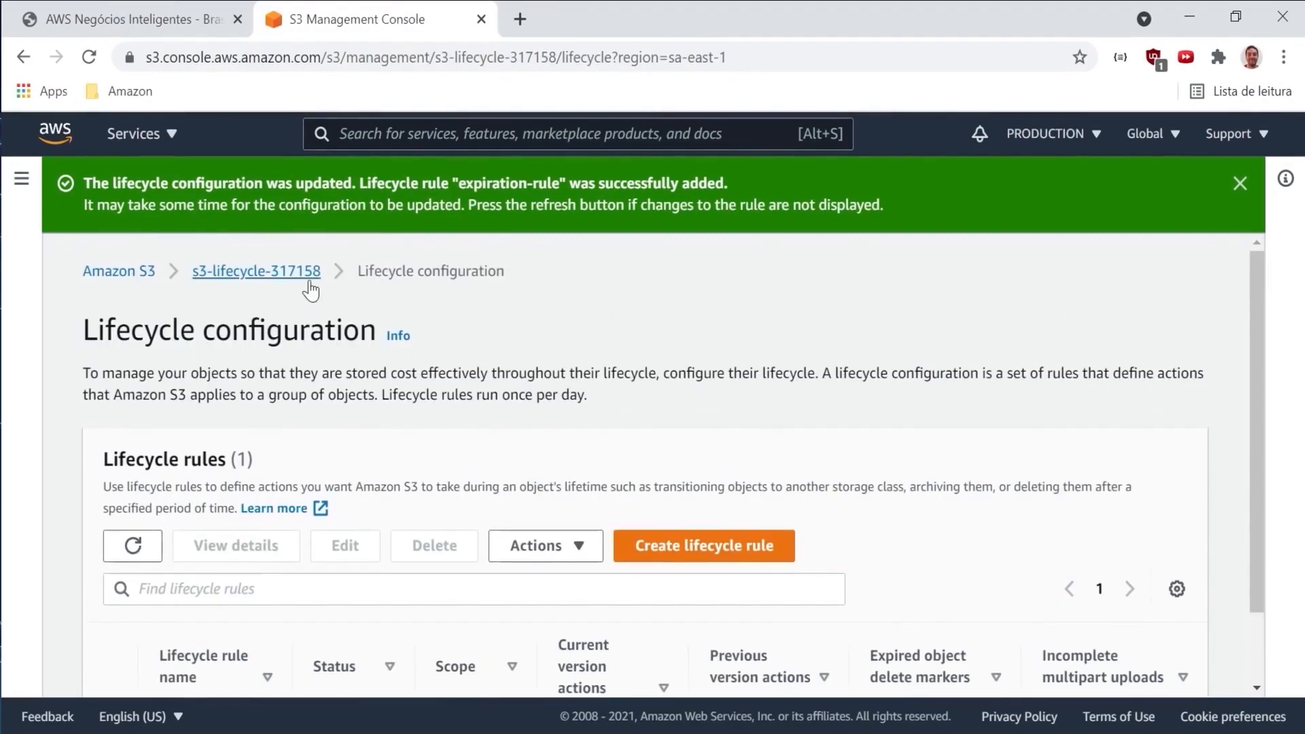
click(310, 279)
scroll(544, 443, down, 2)
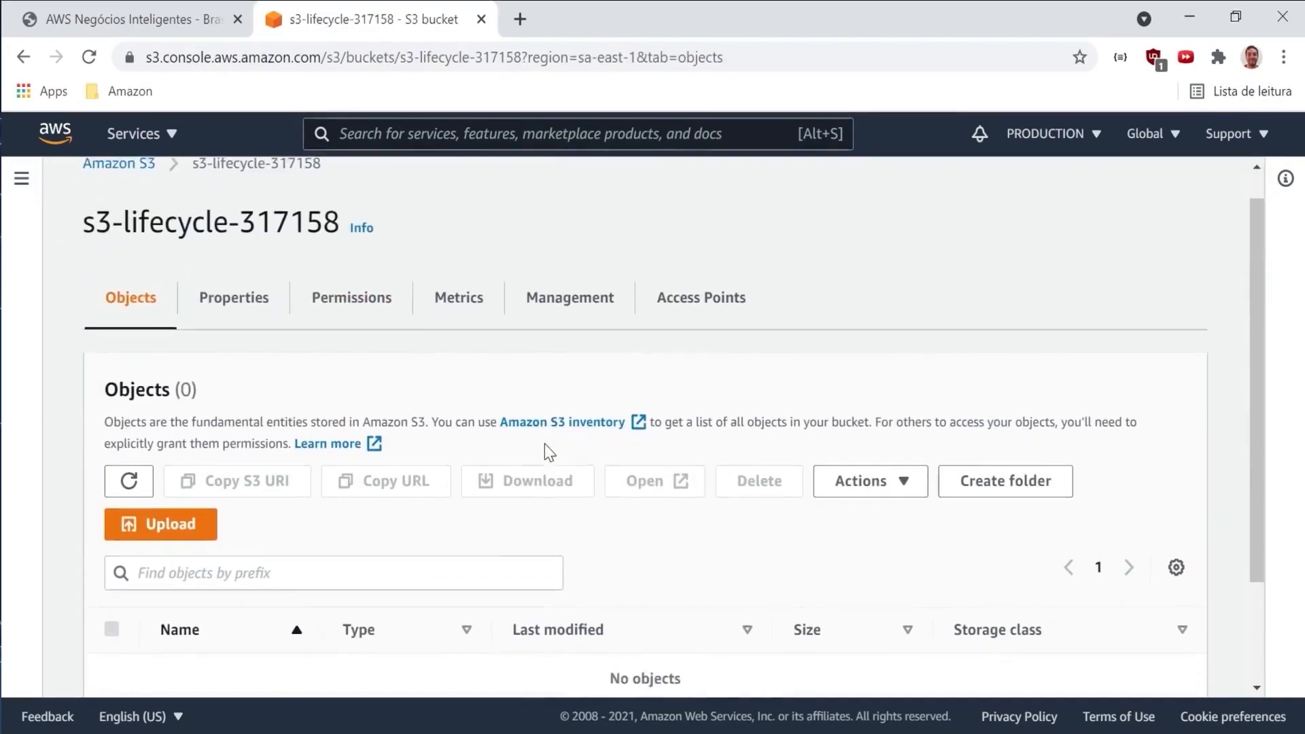
click(169, 426)
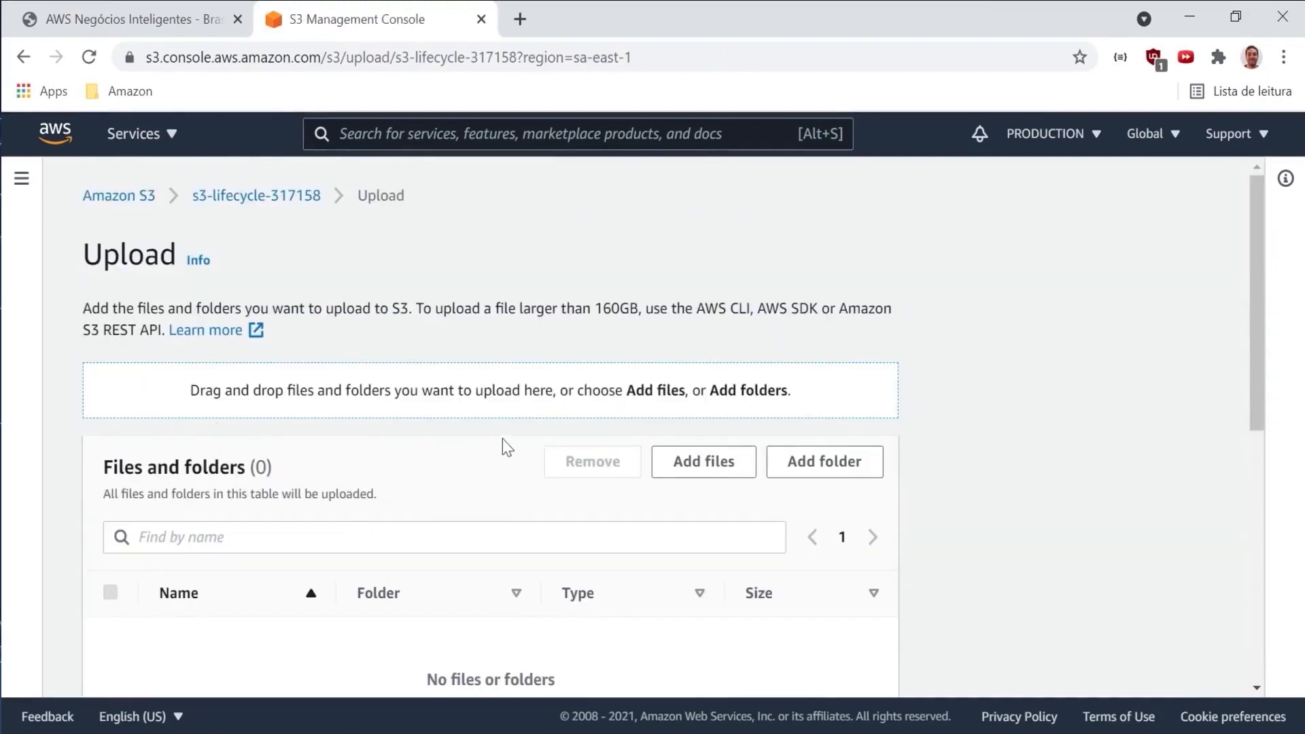
click(675, 466)
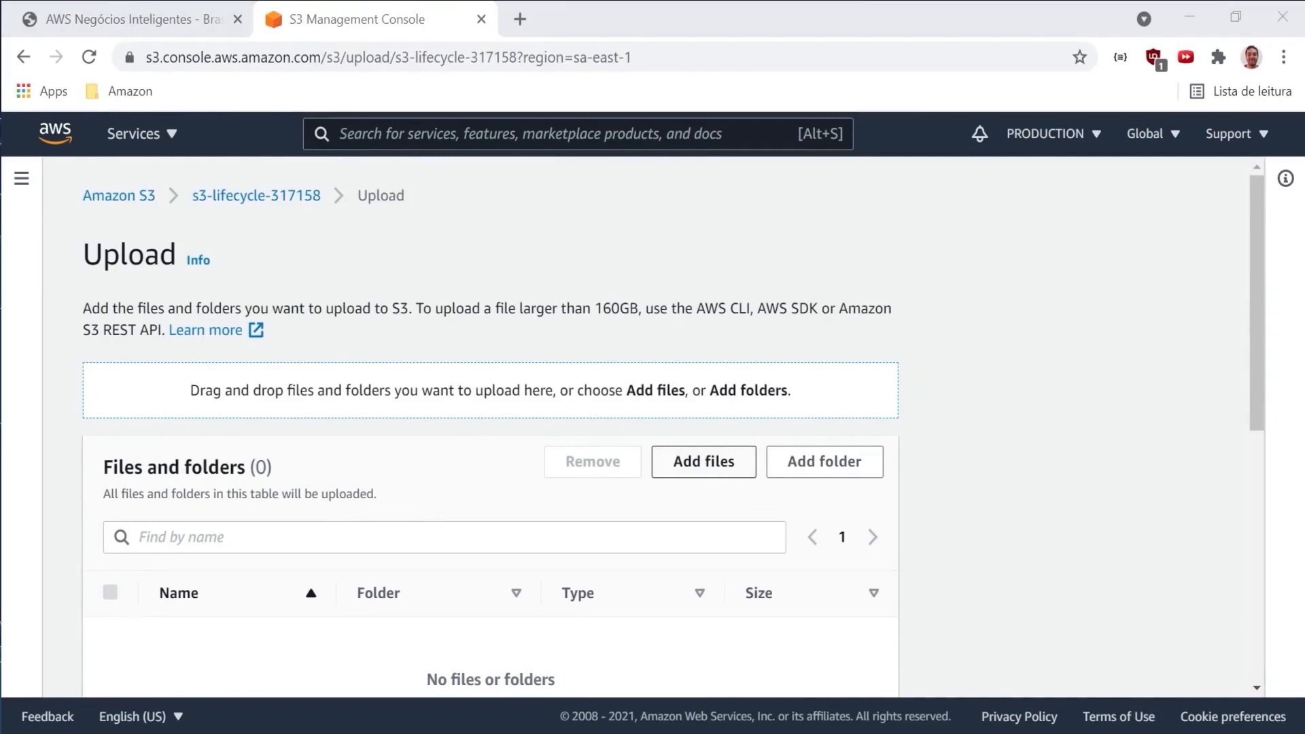
click(479, 477)
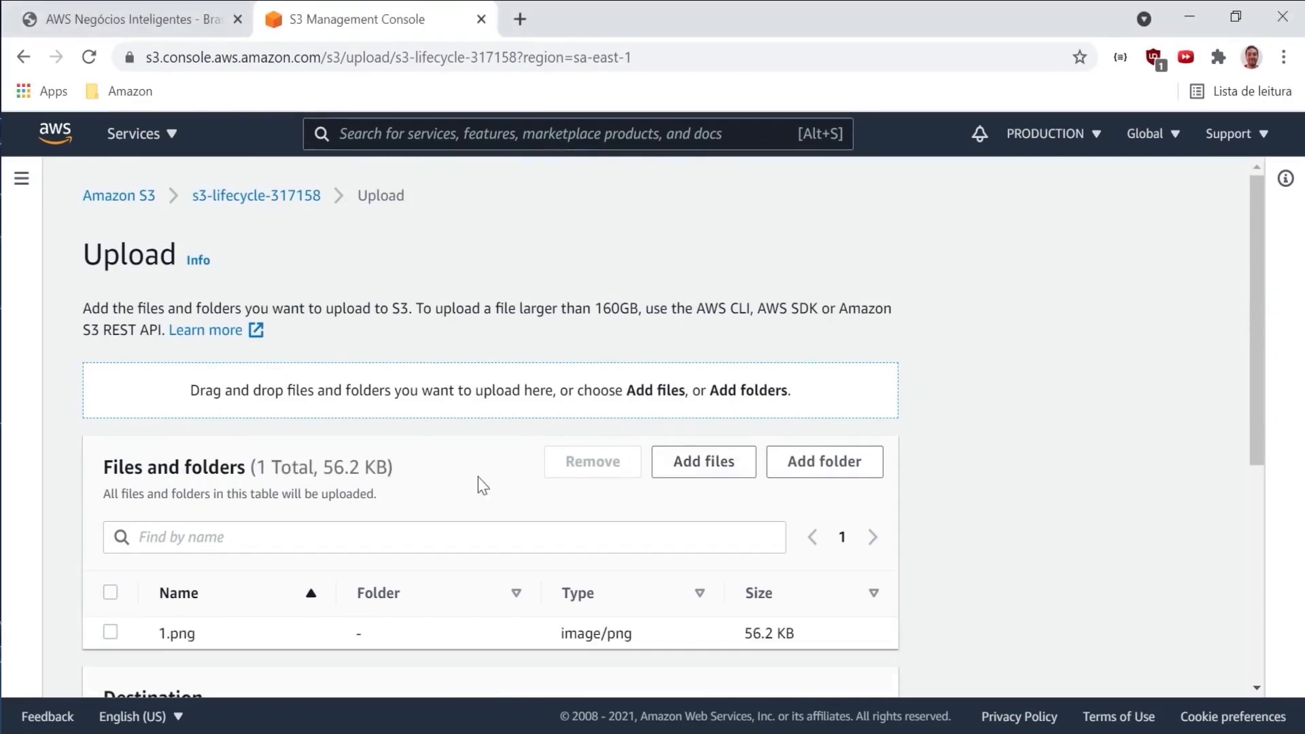
scroll(597, 356, down, 6)
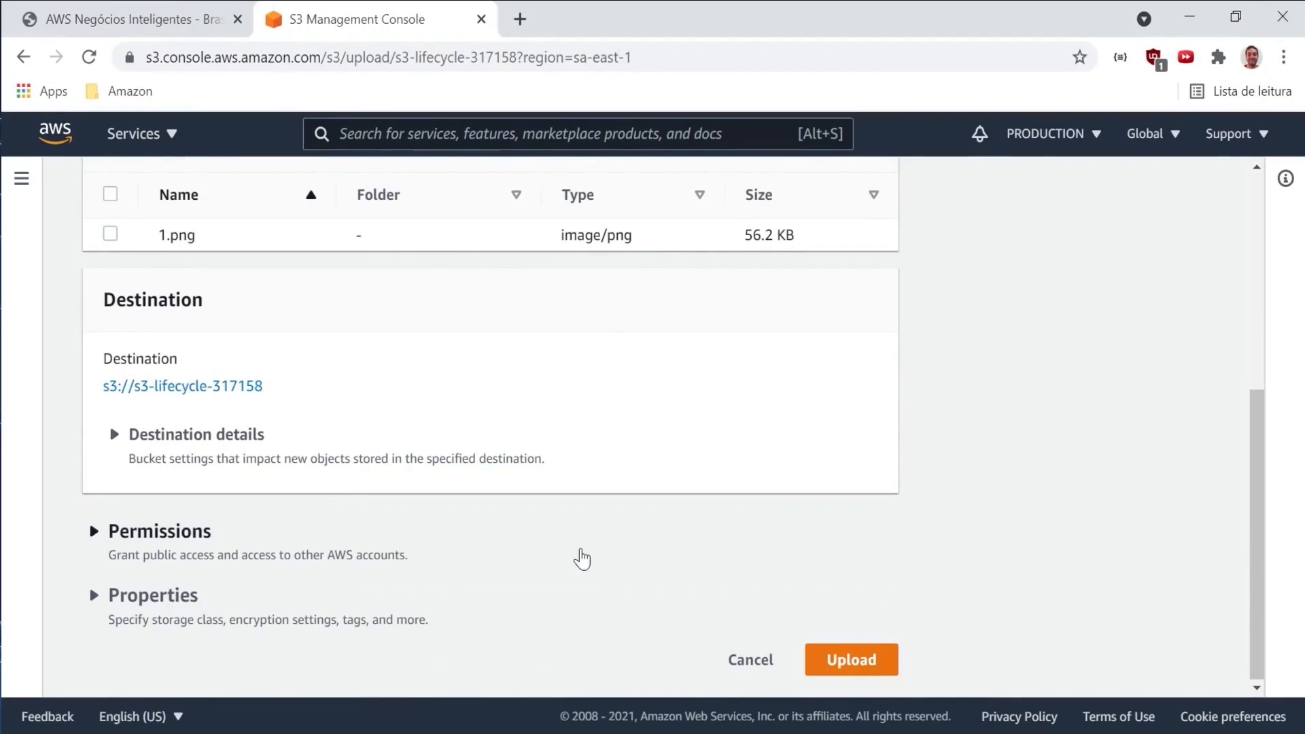
click(851, 661)
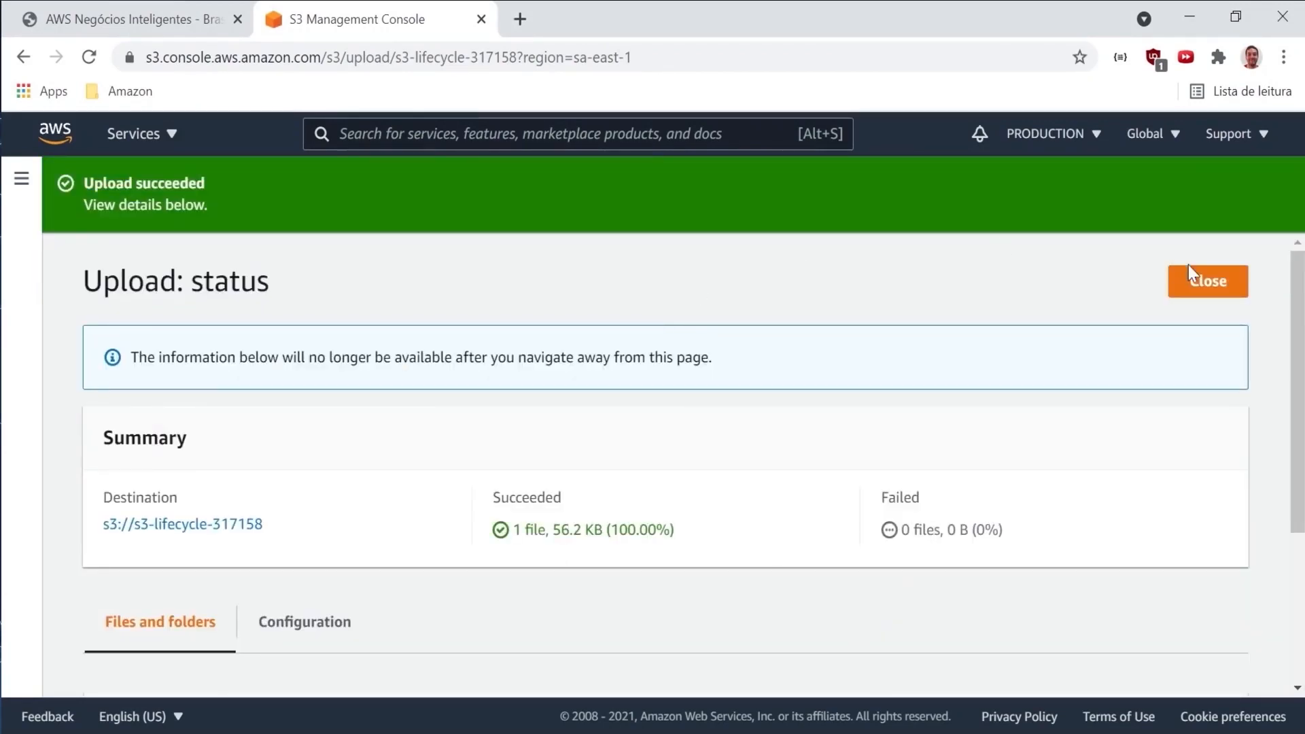
click(1194, 284)
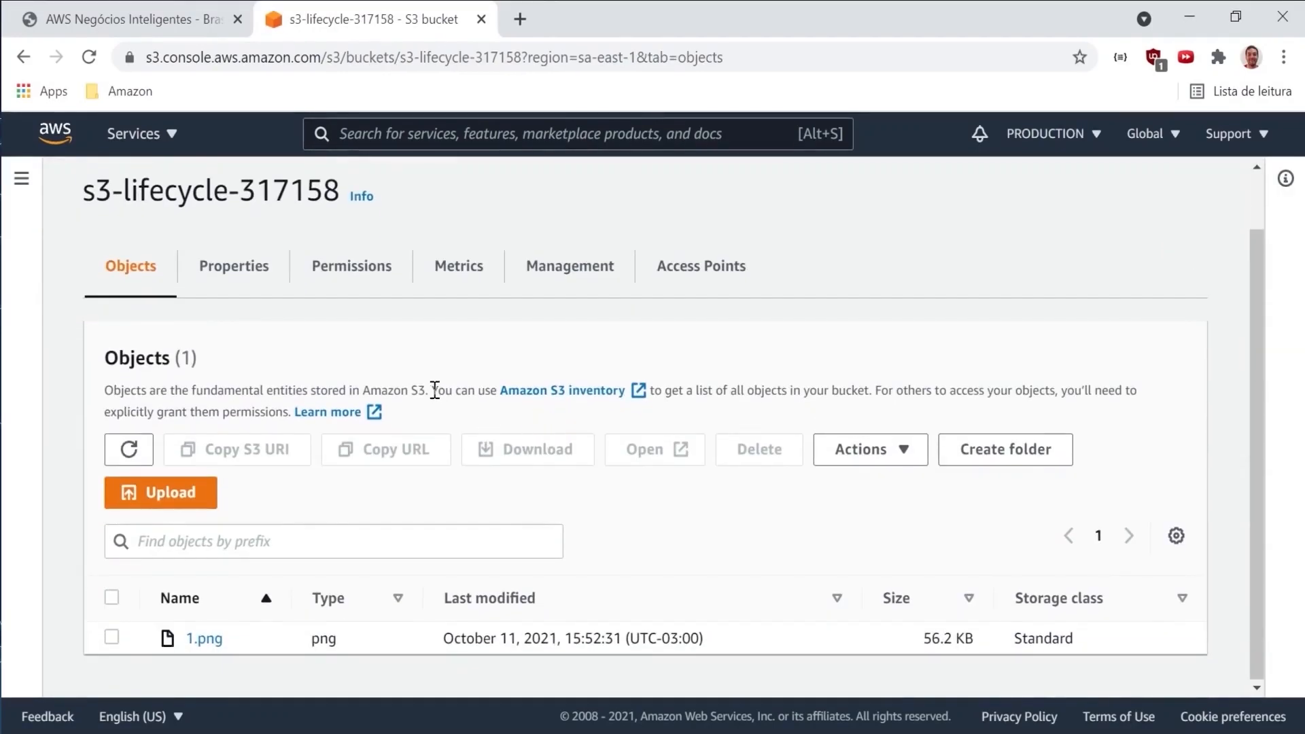
Create another bucket named s3-logs-317158 with the default settings.
scroll(435, 391, up, 1)
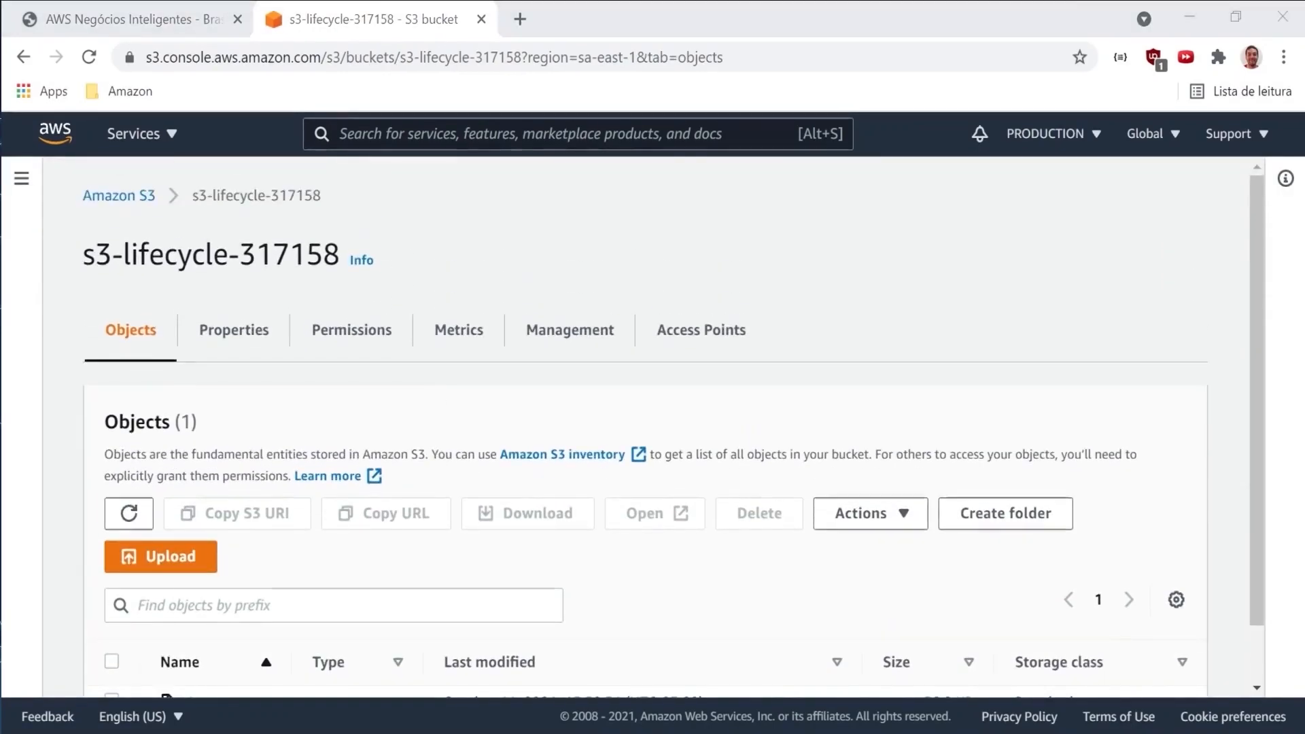
click(116, 195)
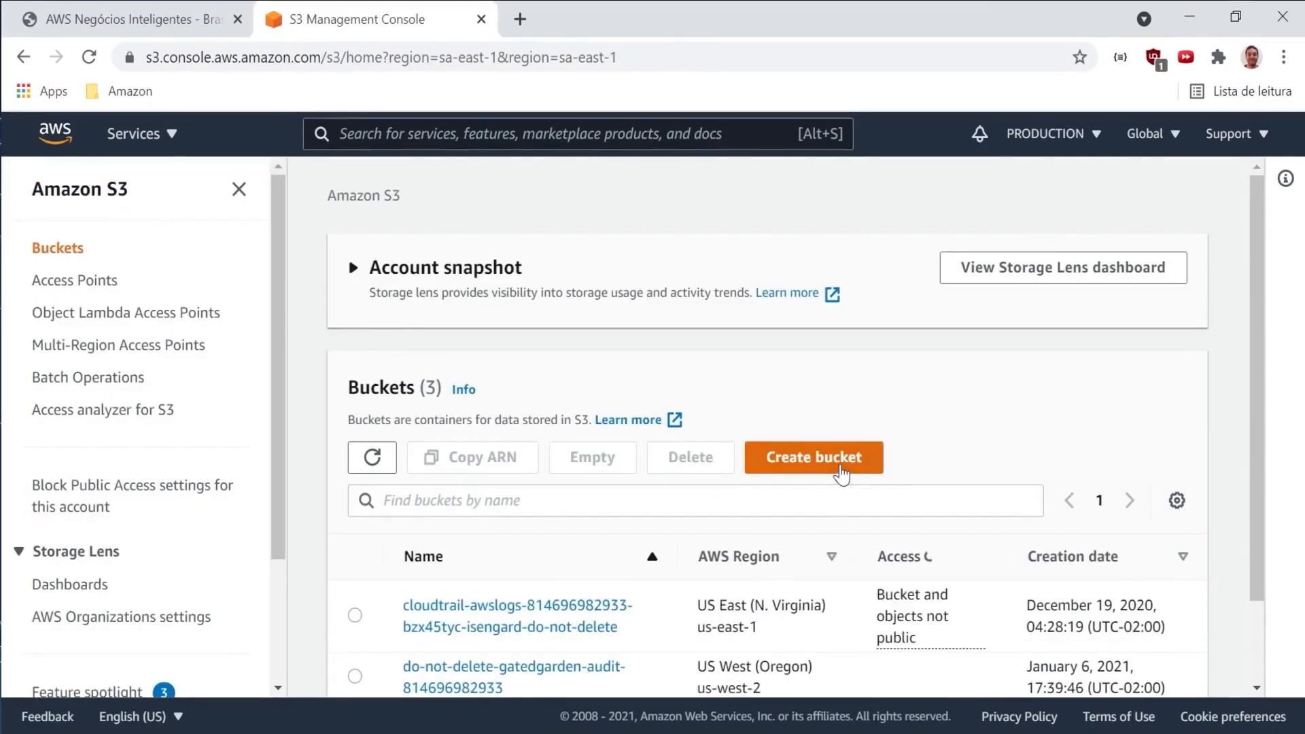
click(839, 476)
click(379, 453)
text(s3-logs-317158)
scroll(377, 453, down, 10)
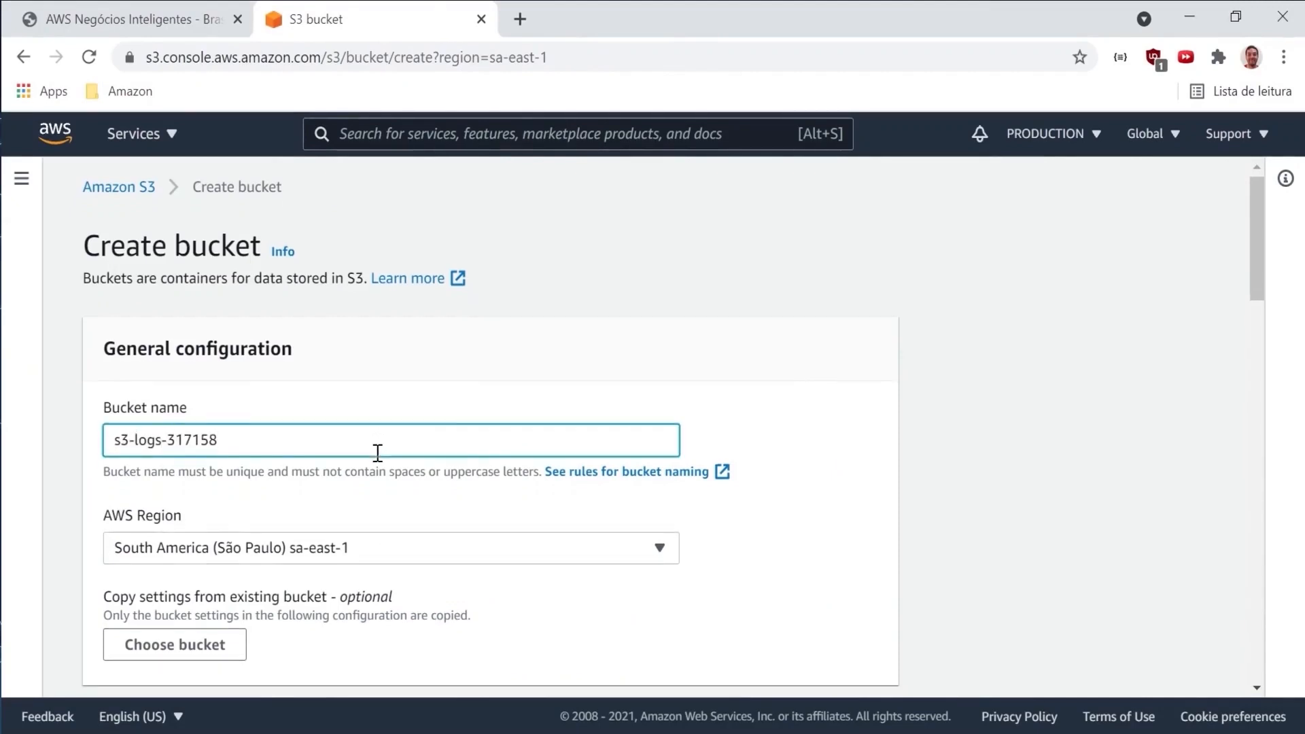
scroll(376, 454, down, 12)
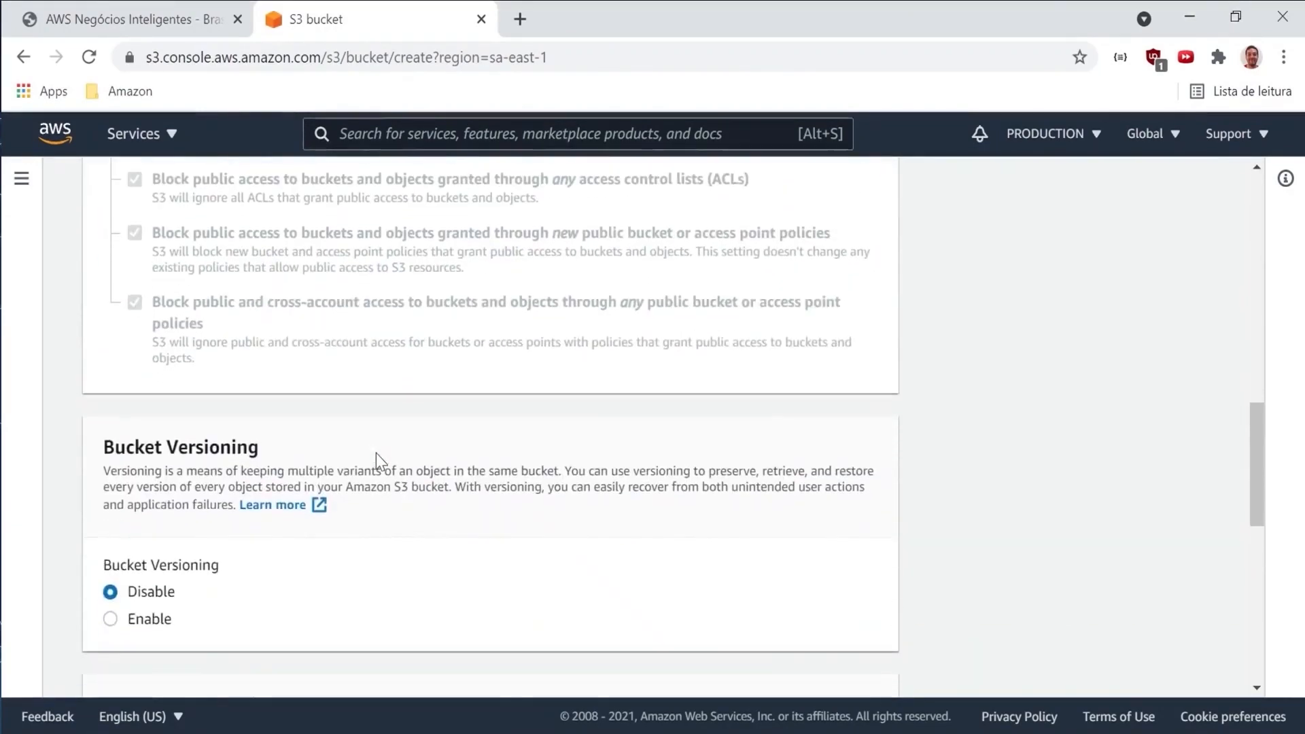
scroll(377, 454, down, 4)
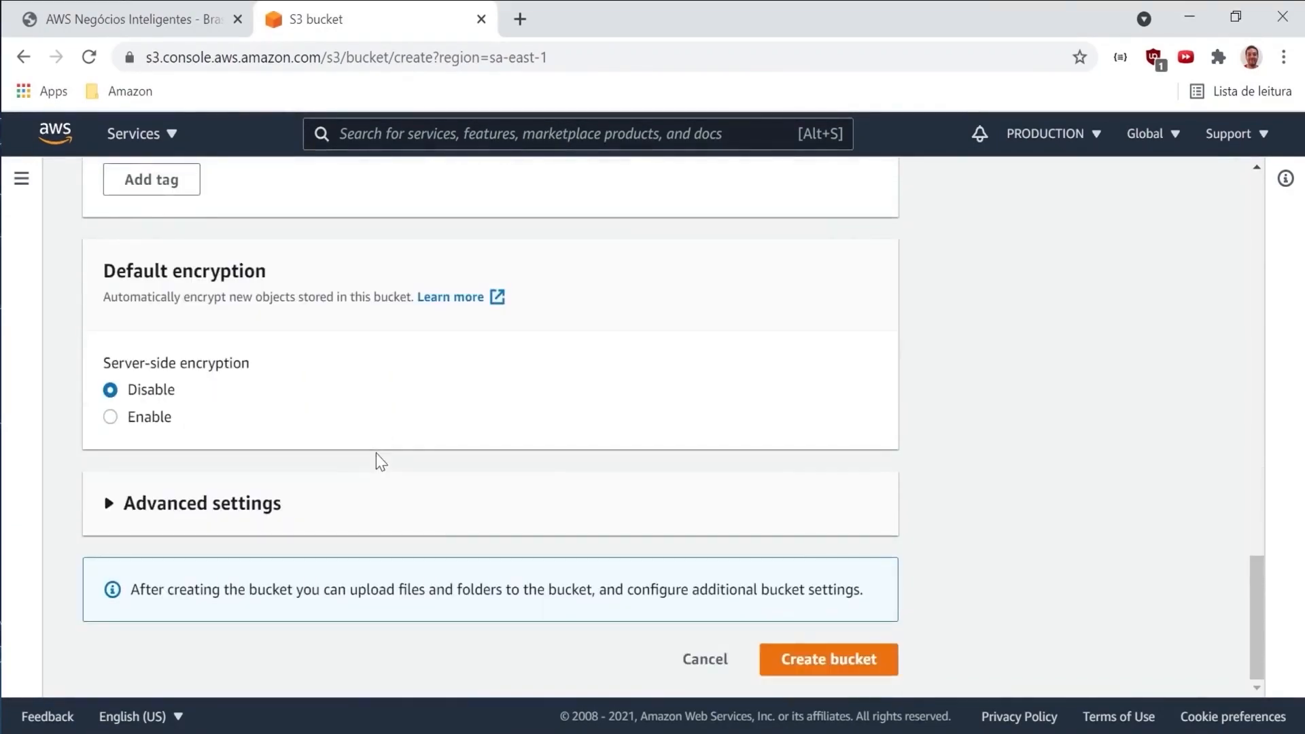
click(799, 665)
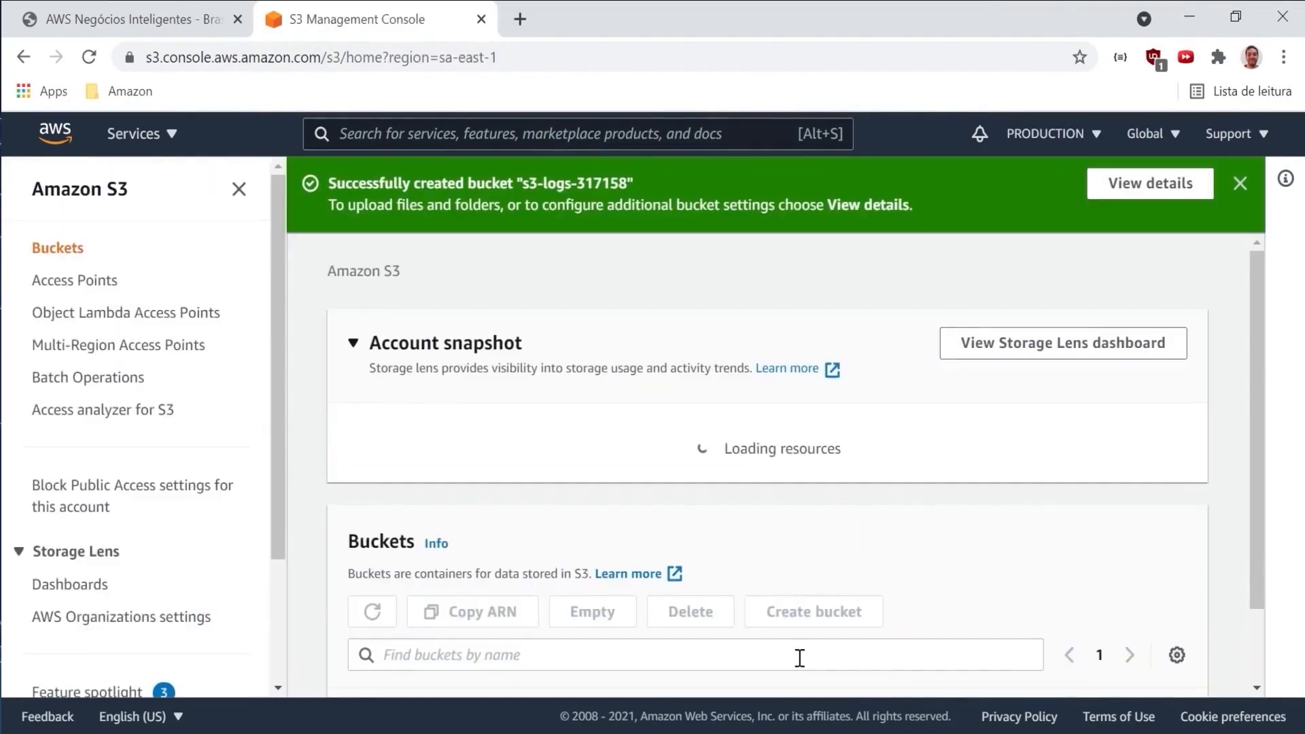
Open the server access logging settings of the s3-lifecycle-317158 bucket for editing.
click(1239, 183)
scroll(588, 328, down, 3)
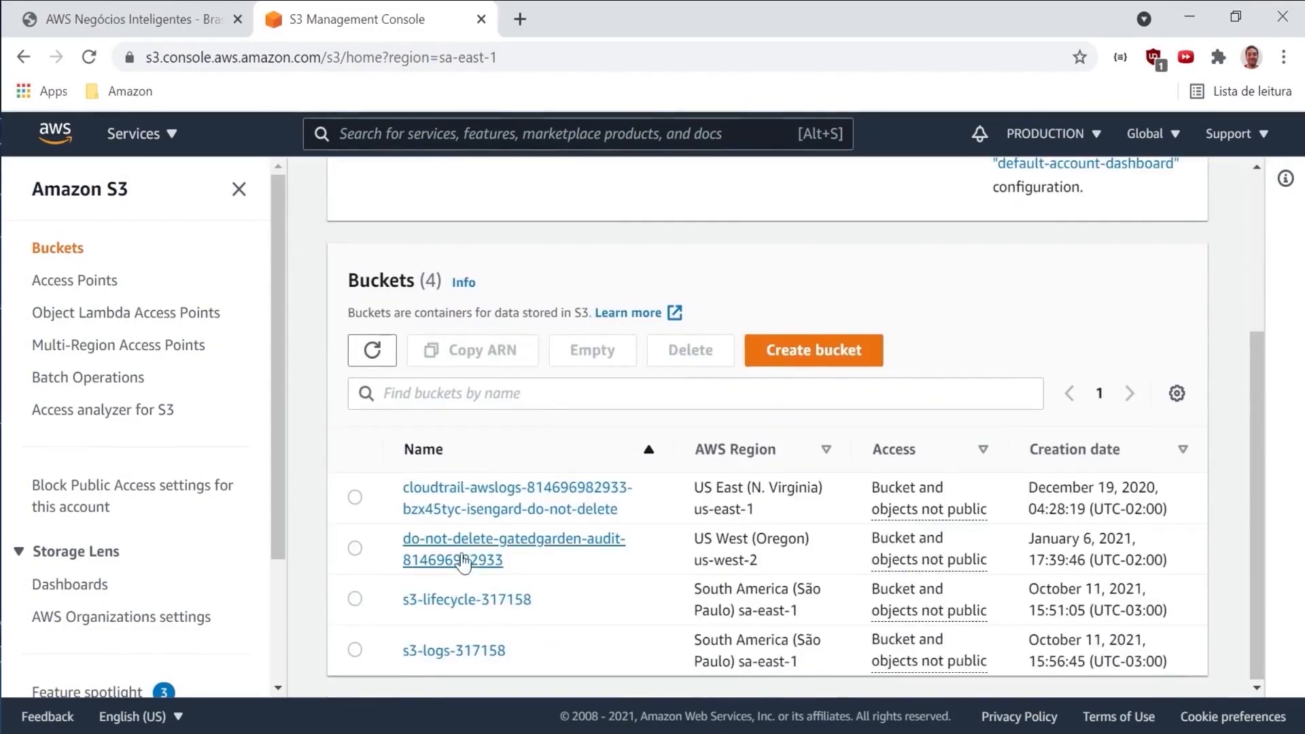
click(476, 600)
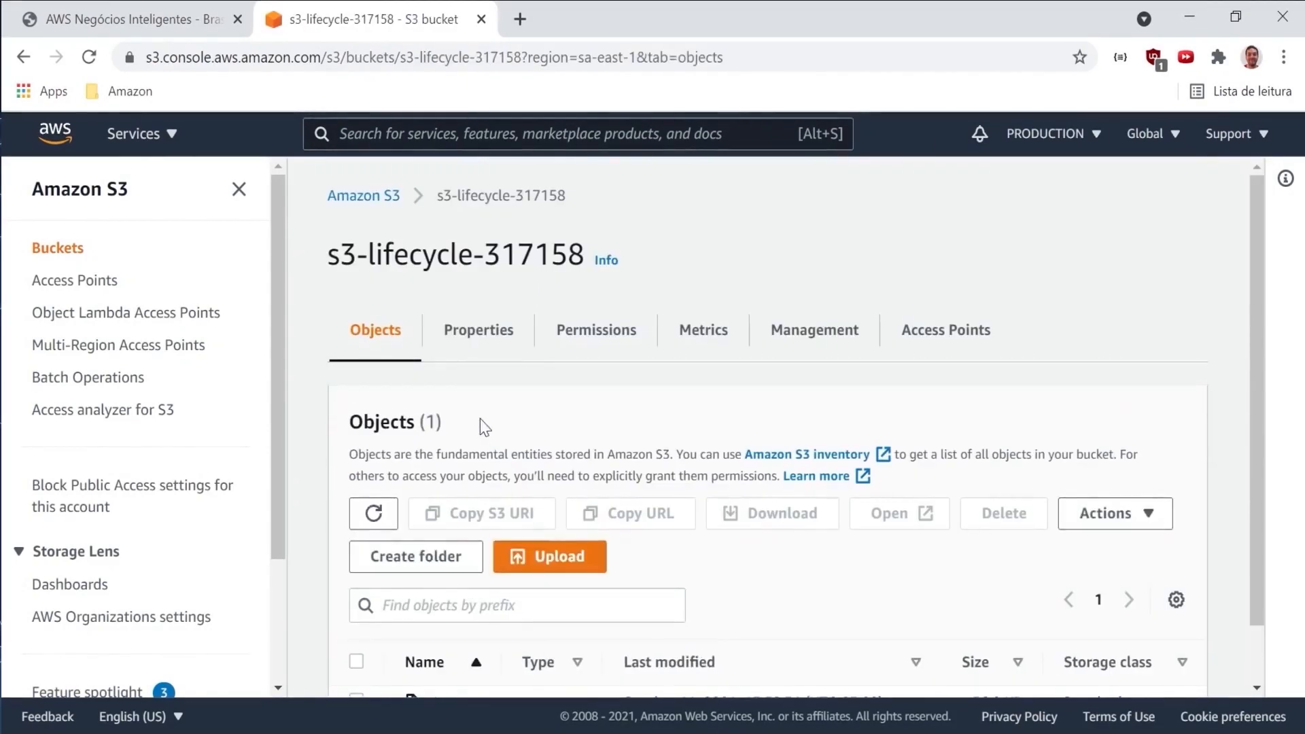
click(496, 334)
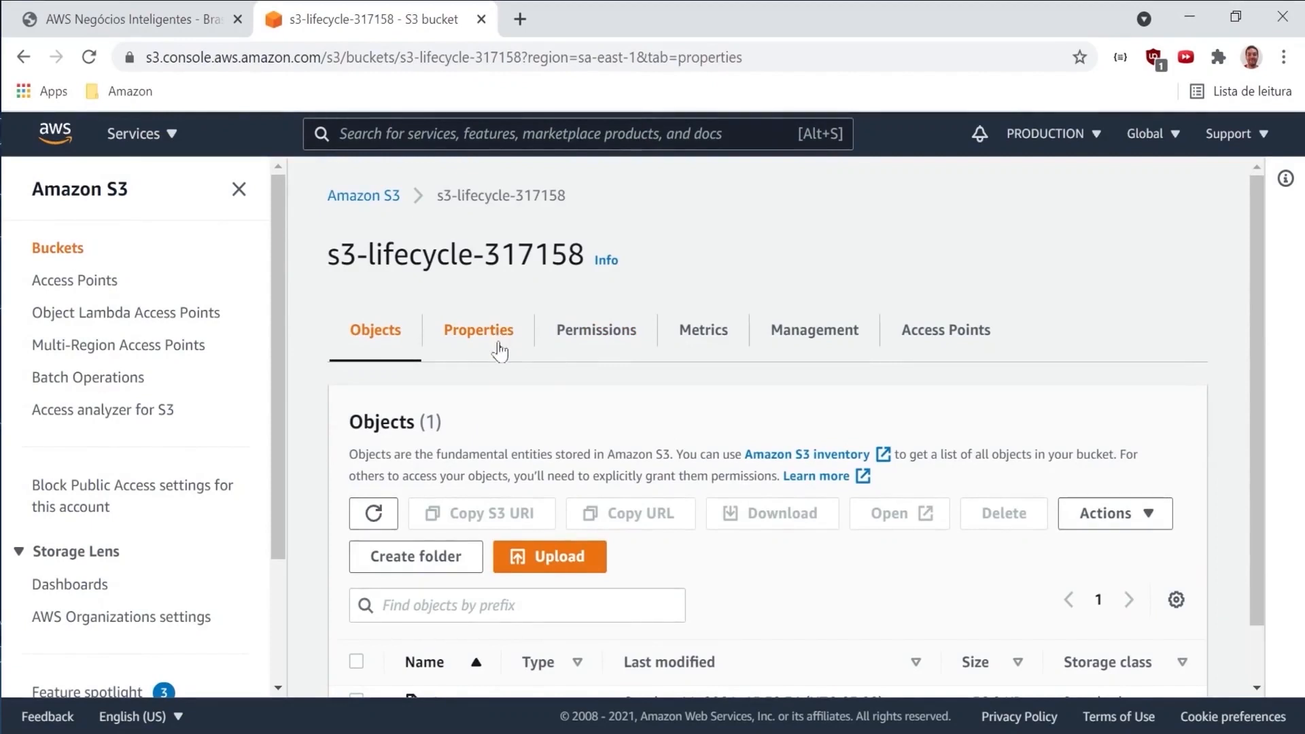
scroll(479, 488, down, 15)
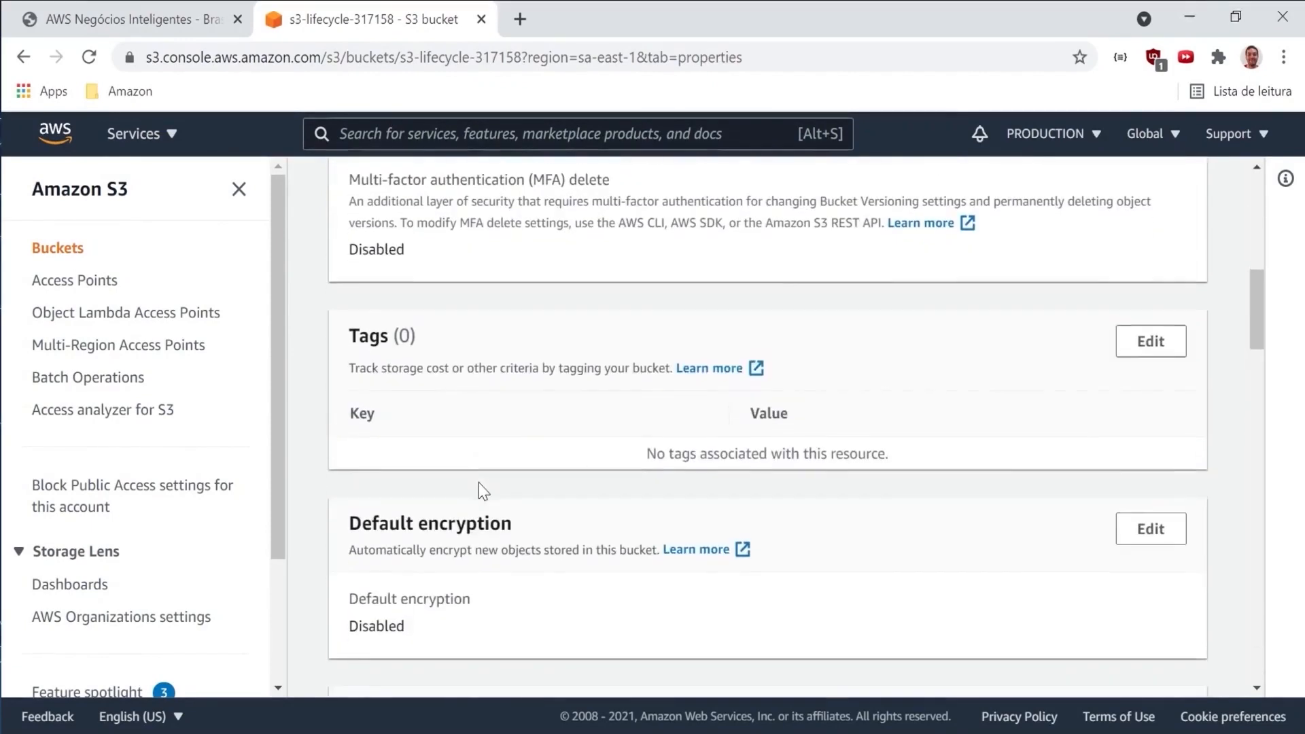
scroll(479, 491, down, 4)
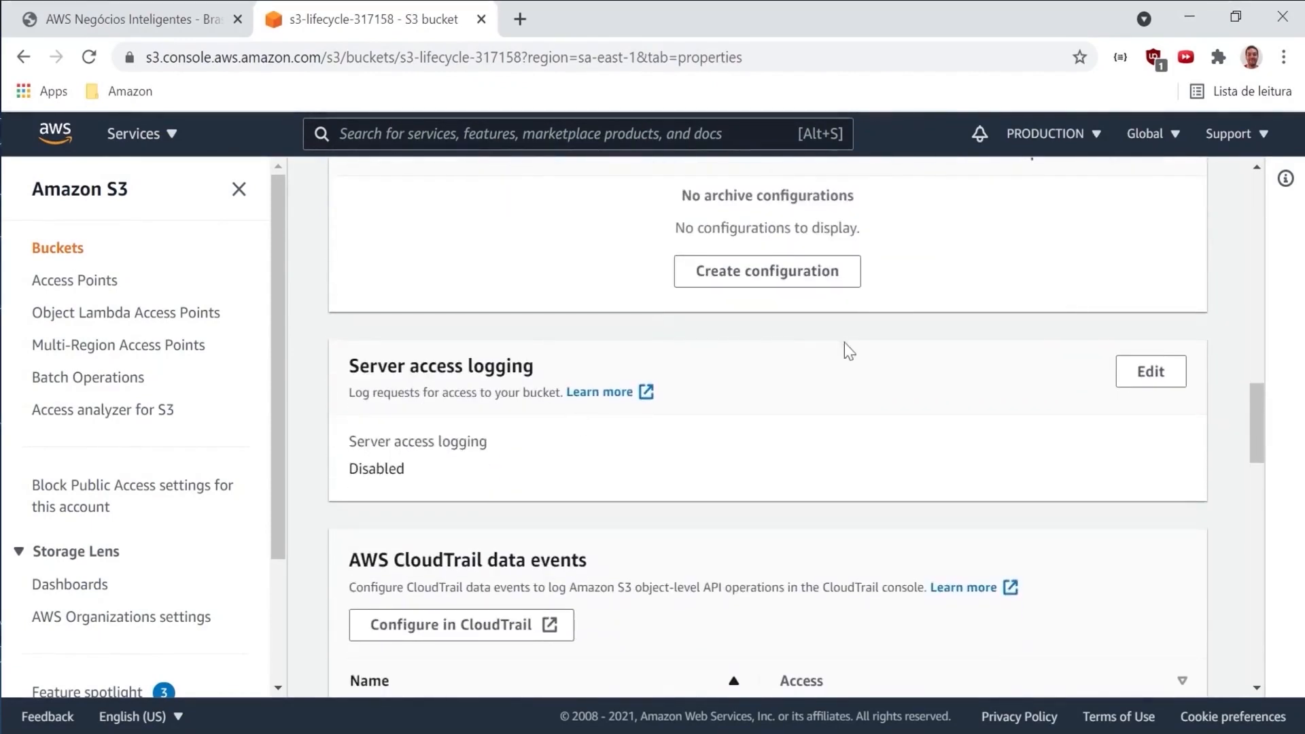
click(1163, 381)
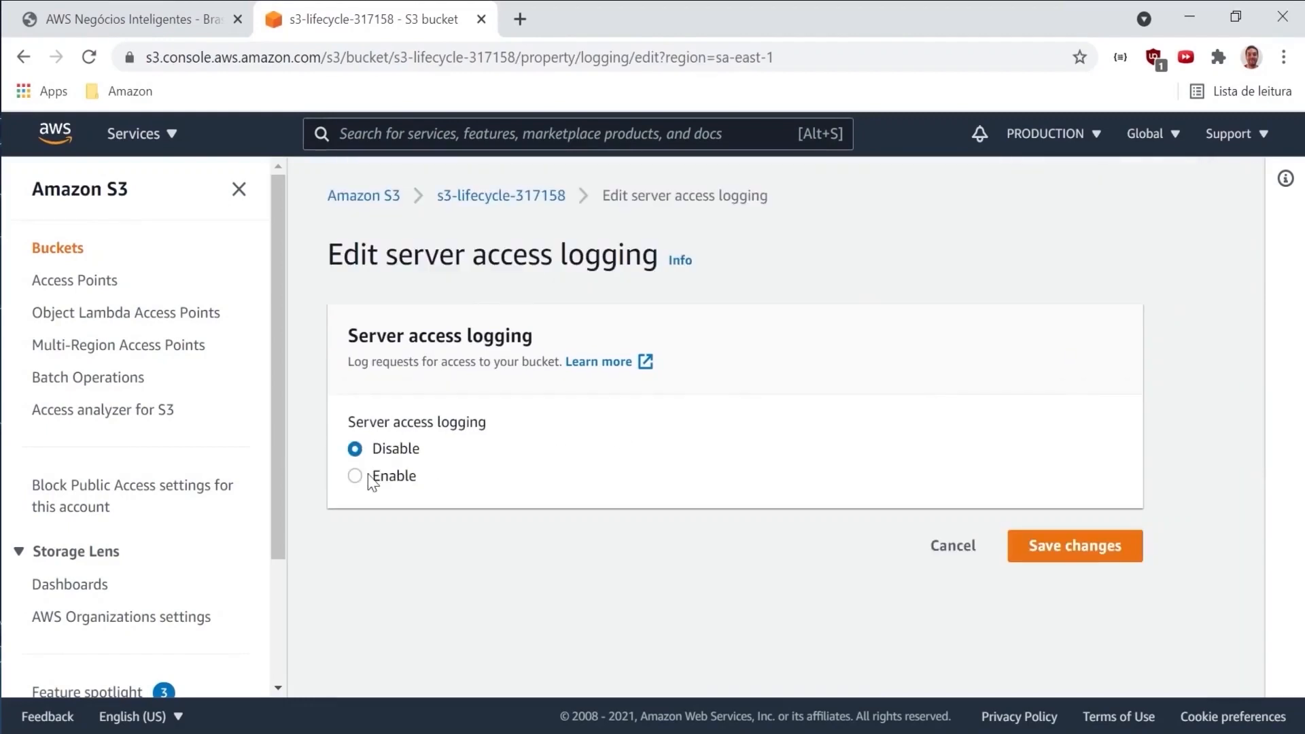
Enable server access logging with s3://s3-logs-317158 as the target bucket and save the changes.
click(356, 476)
scroll(625, 483, down, 2)
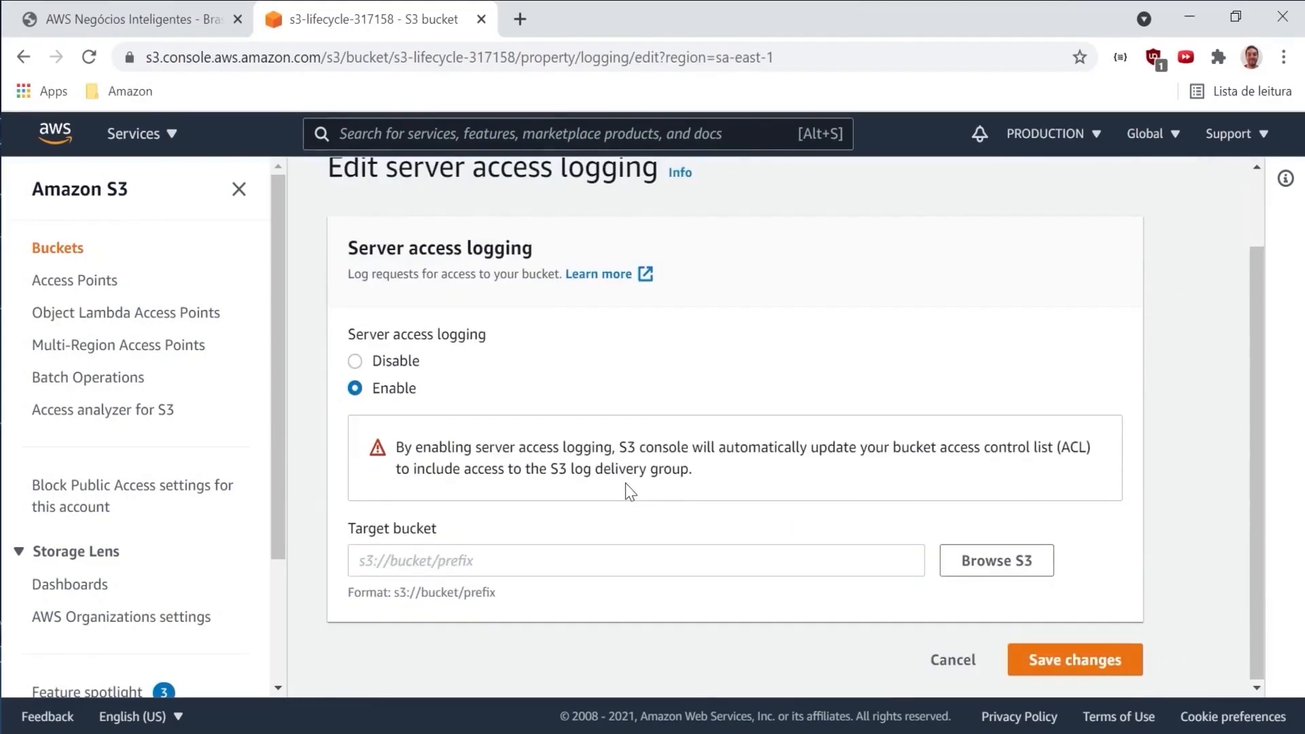
click(979, 564)
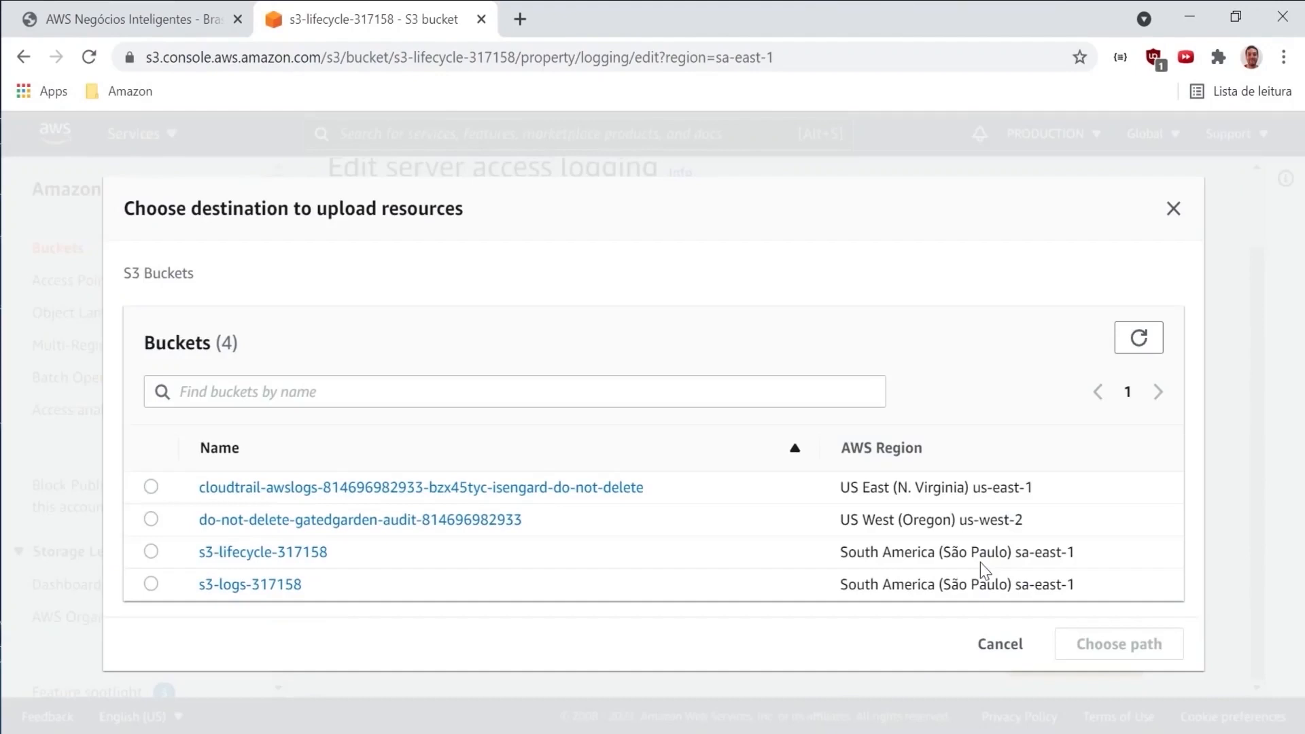
click(151, 586)
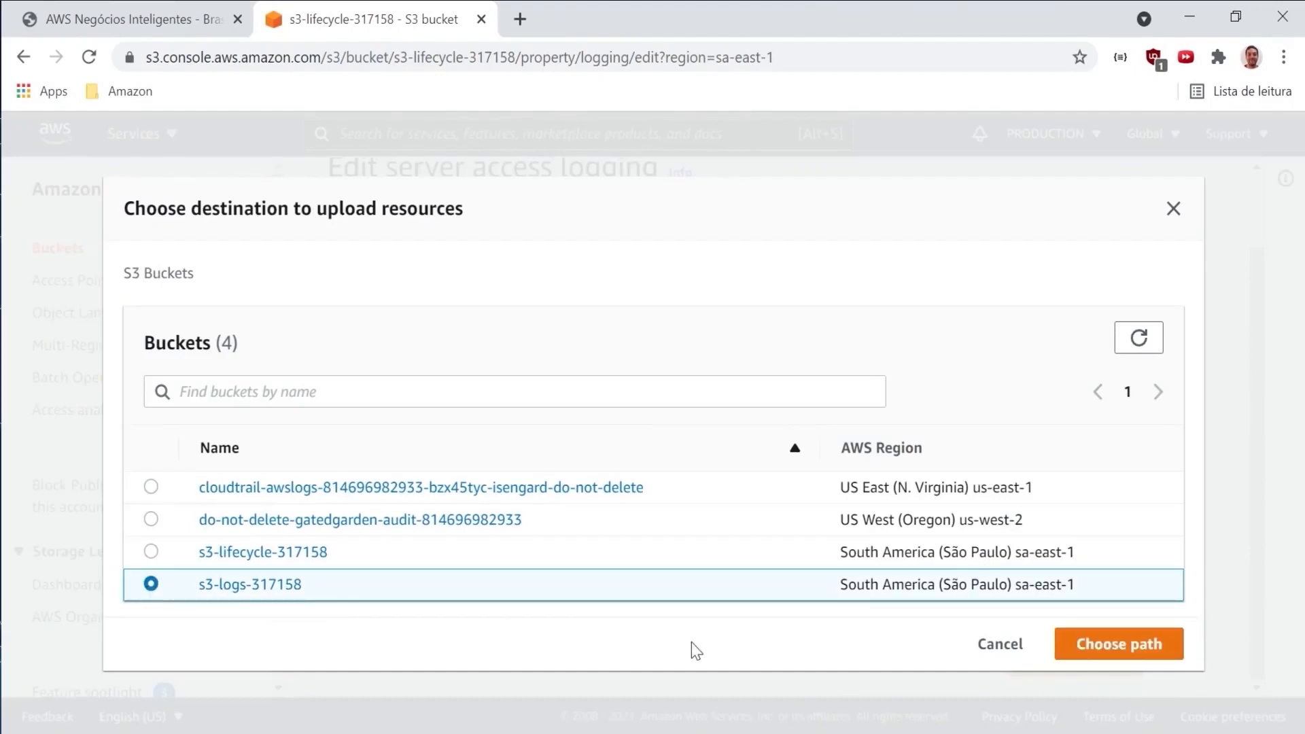
click(1100, 652)
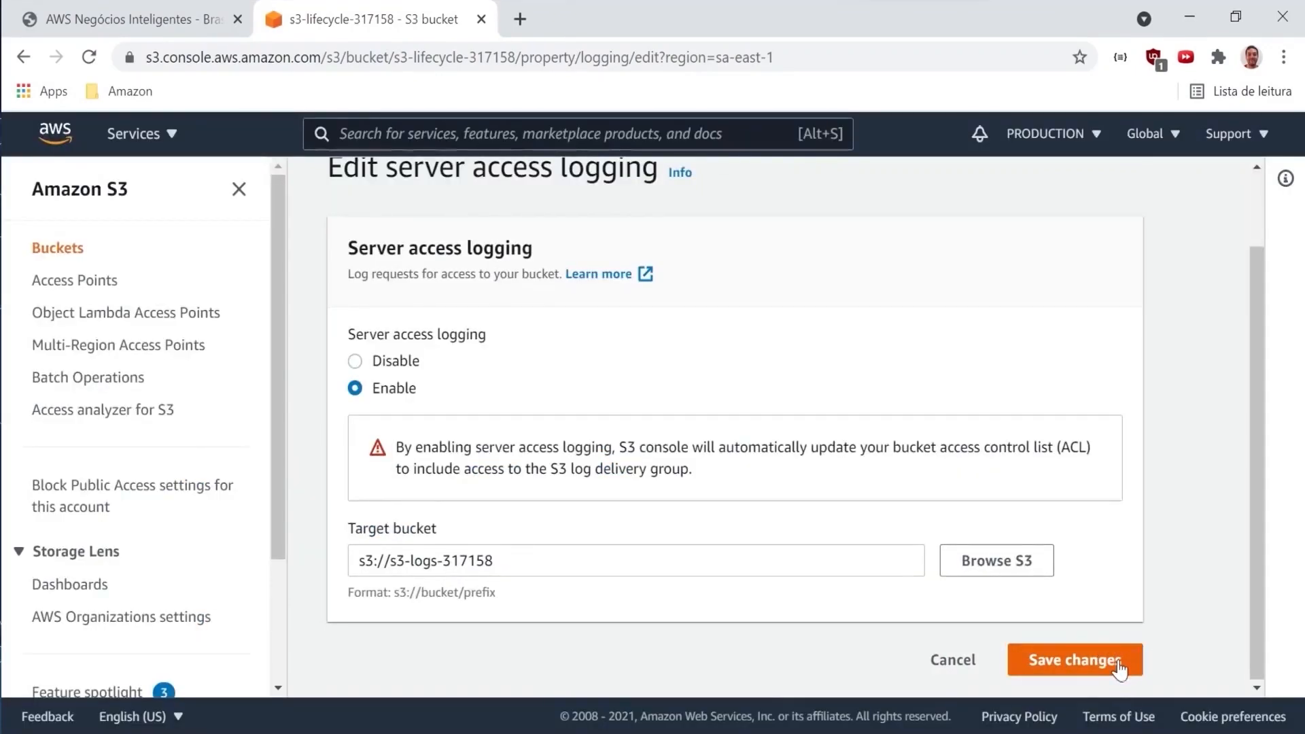
click(1116, 661)
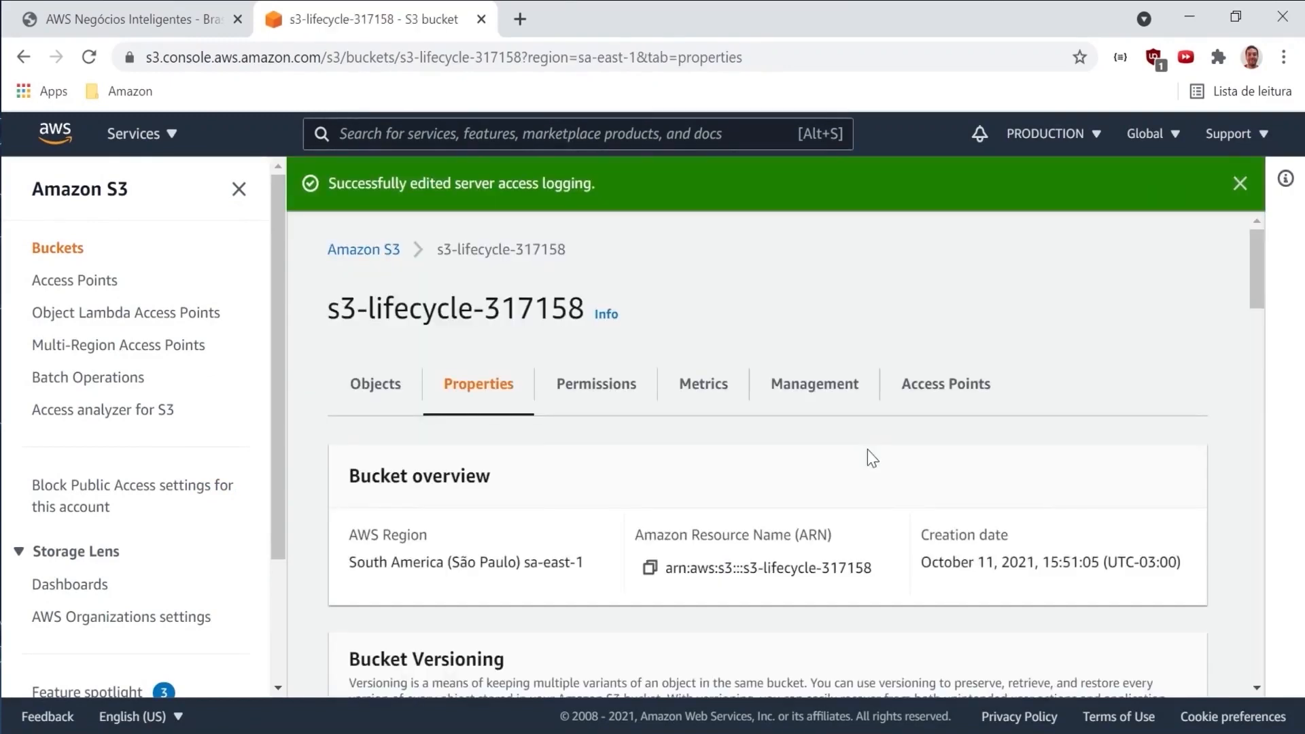
click(1239, 185)
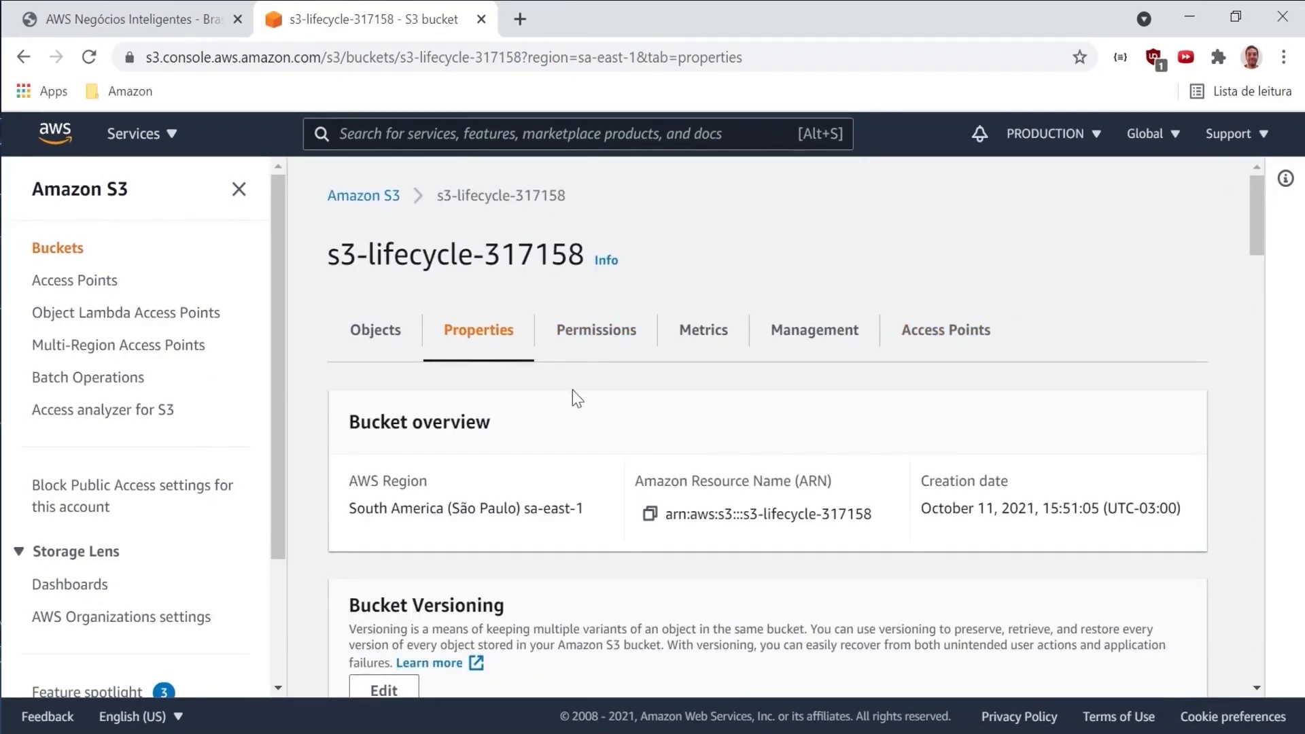
Examine the expiration rule and expiration date in the properties of the 1.png object in the s3-lifecycle-317158 bucket.
scroll(572, 390, down, 6)
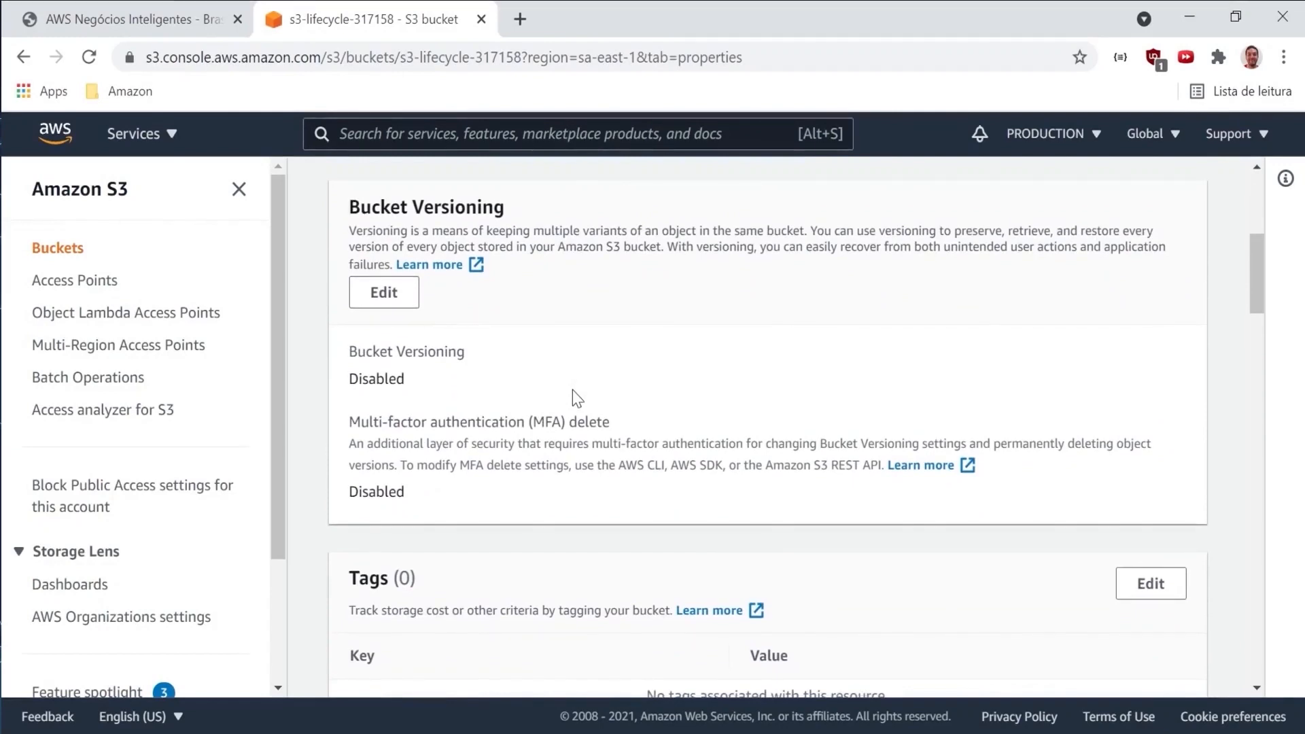
scroll(572, 390, up, 6)
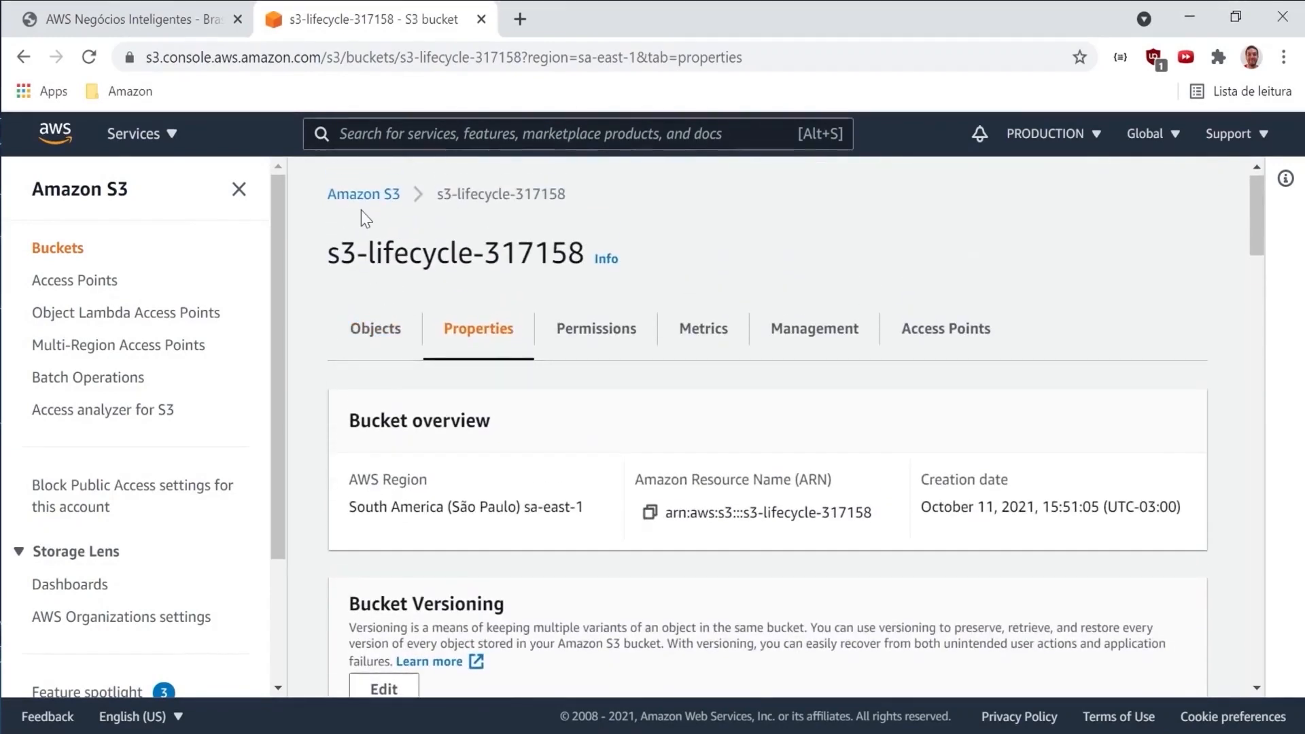
click(374, 329)
scroll(548, 421, down, 1)
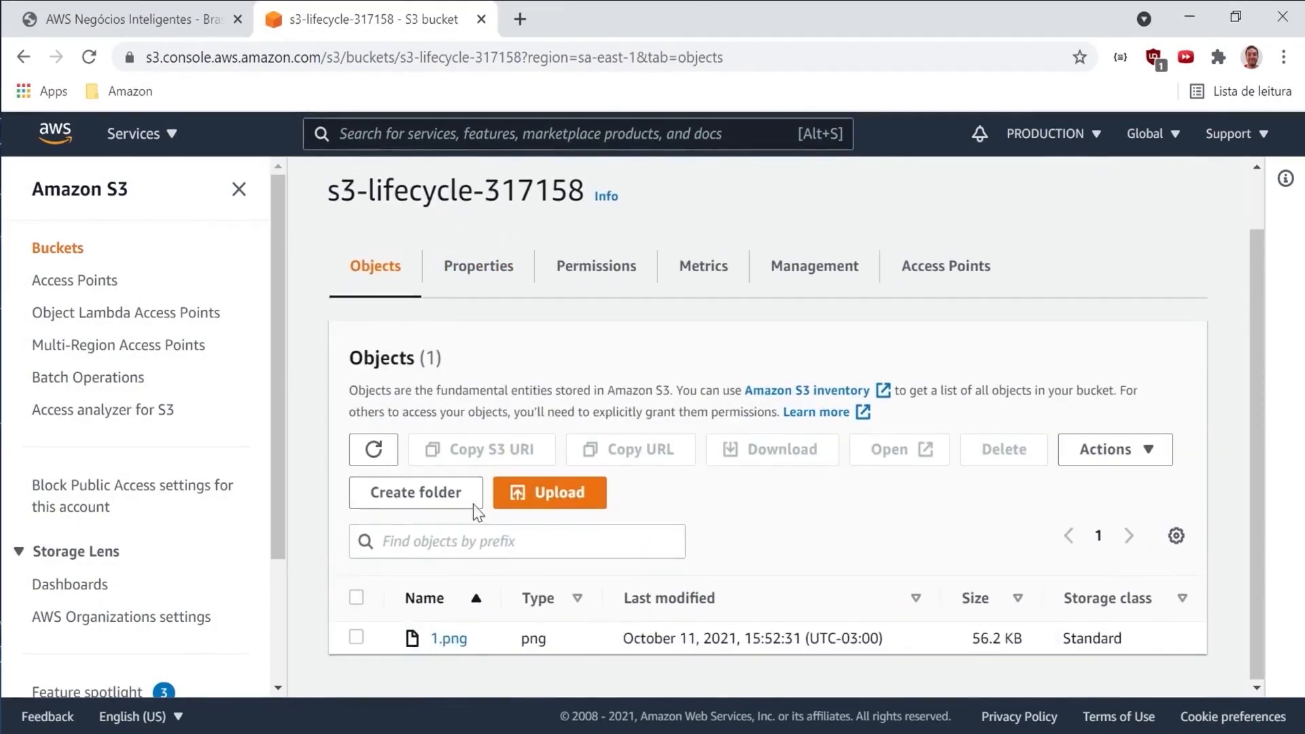
click(448, 639)
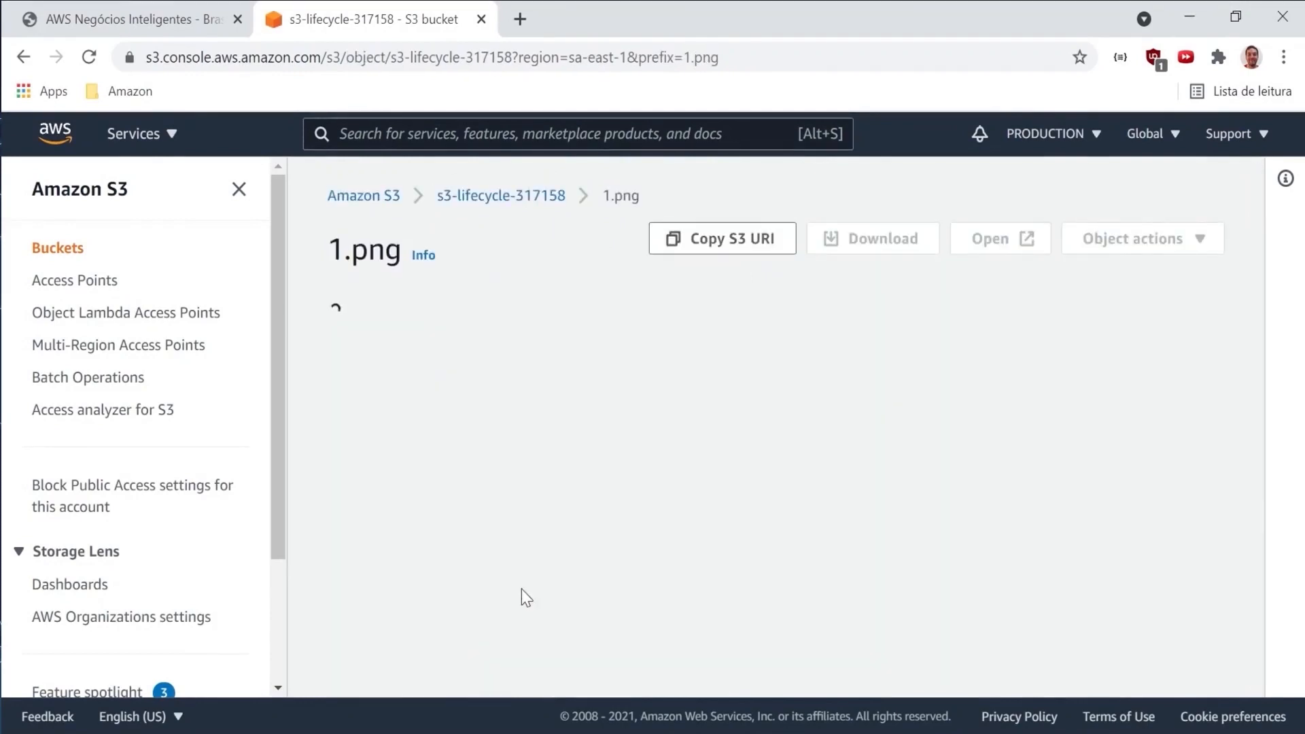
scroll(822, 490, down, 10)
scroll(822, 491, down, 4)
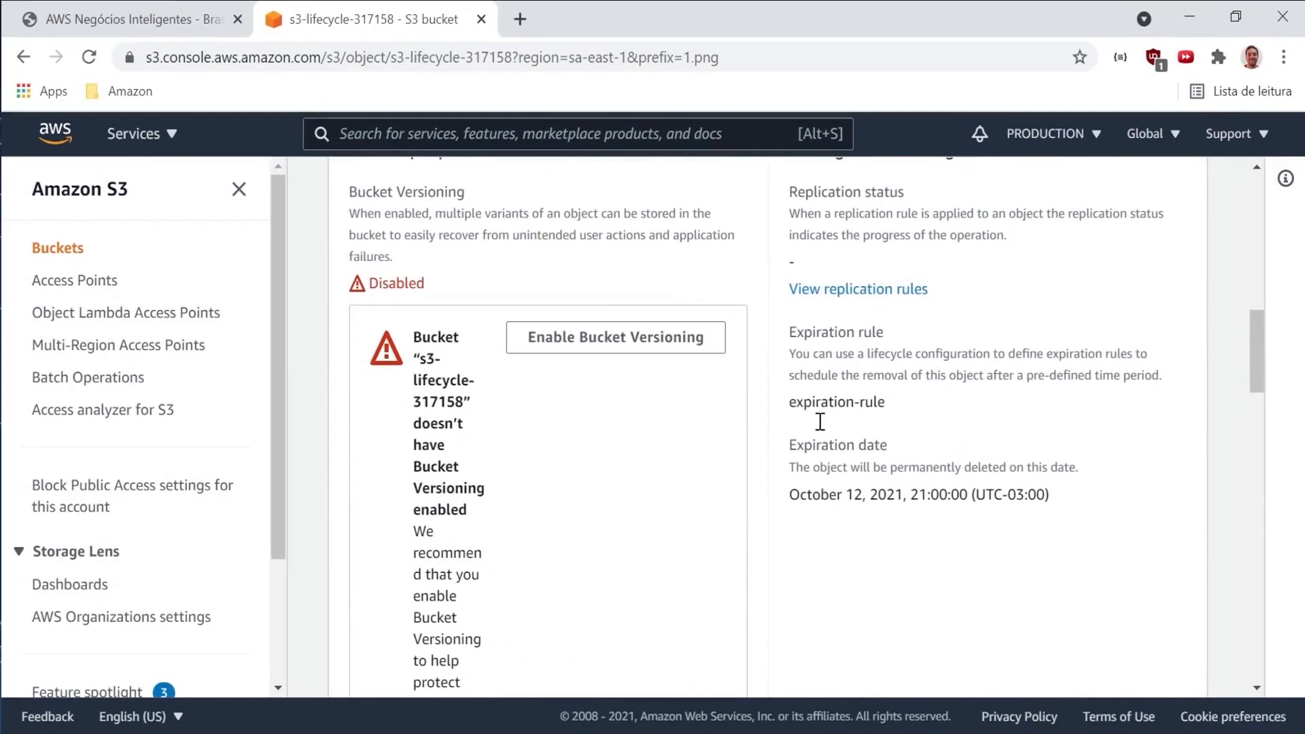
scroll(781, 418, up, 15)
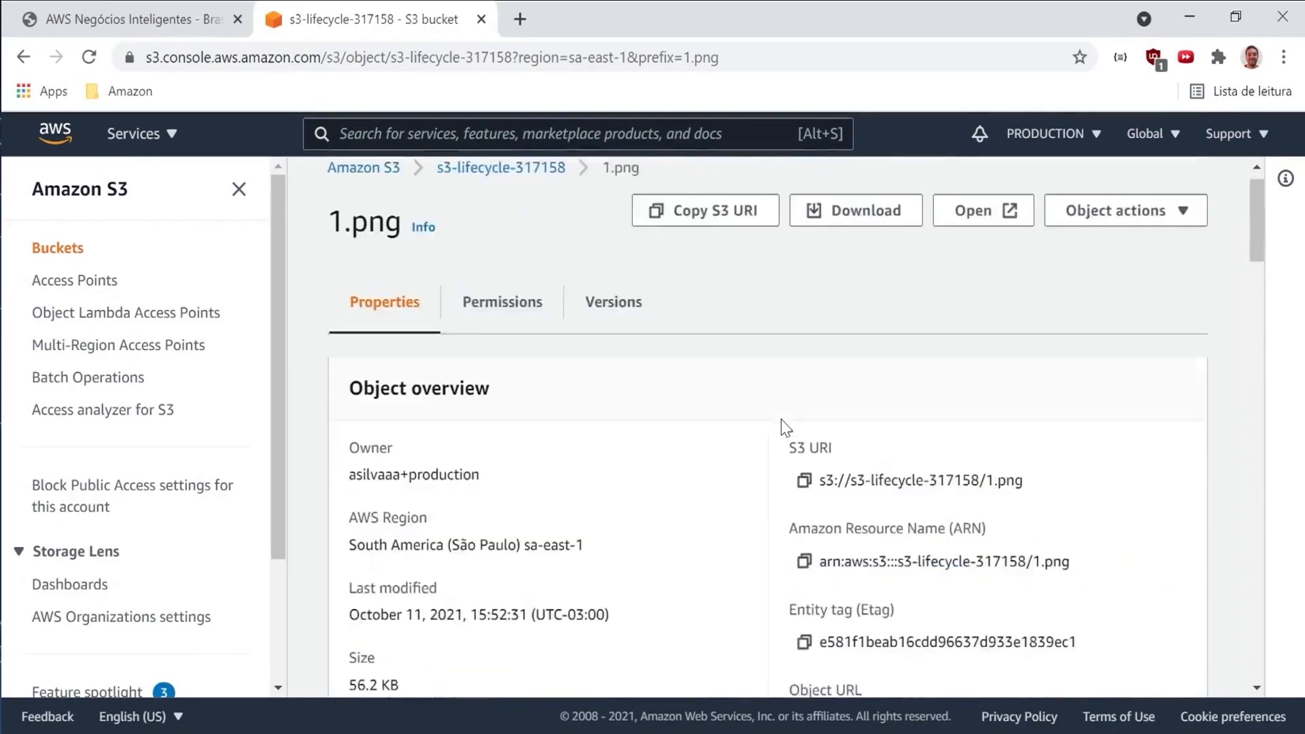
Return to the s3-lifecycle-317158 object list and check whether 1.png is still stored there.
click(497, 194)
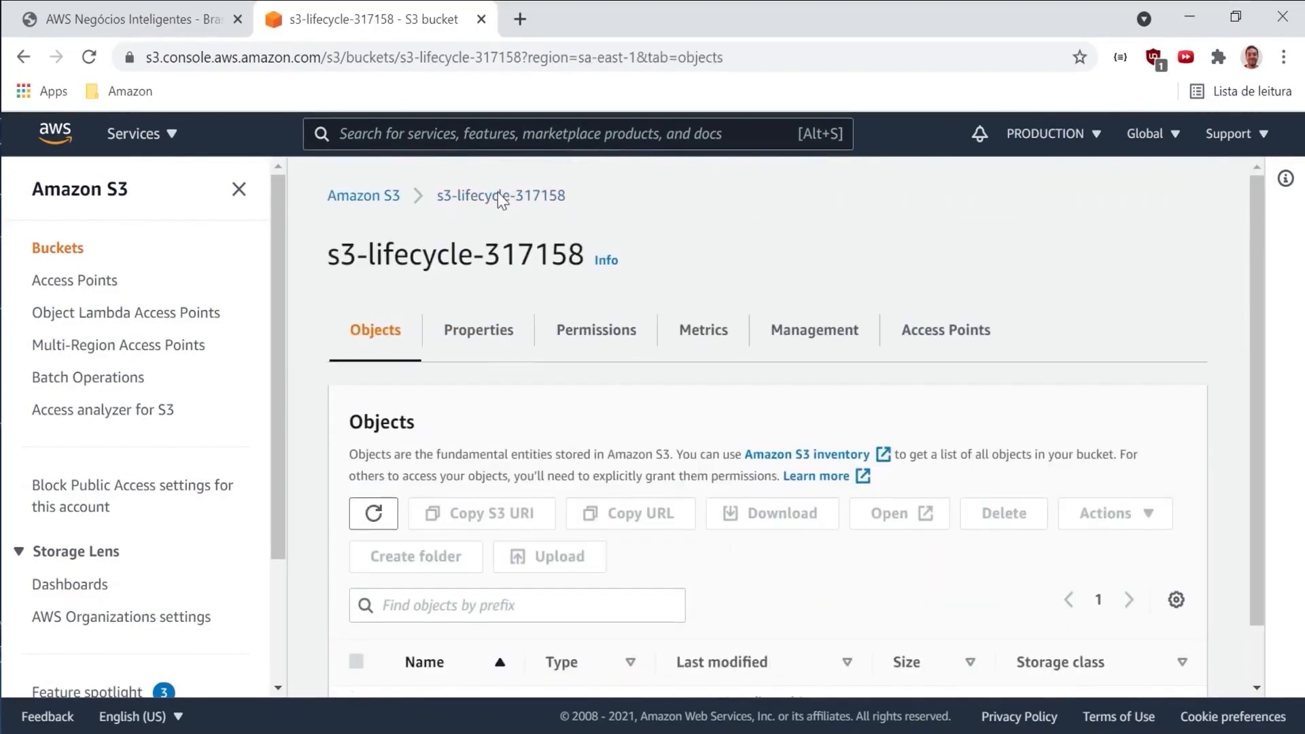
scroll(501, 451, down, 1)
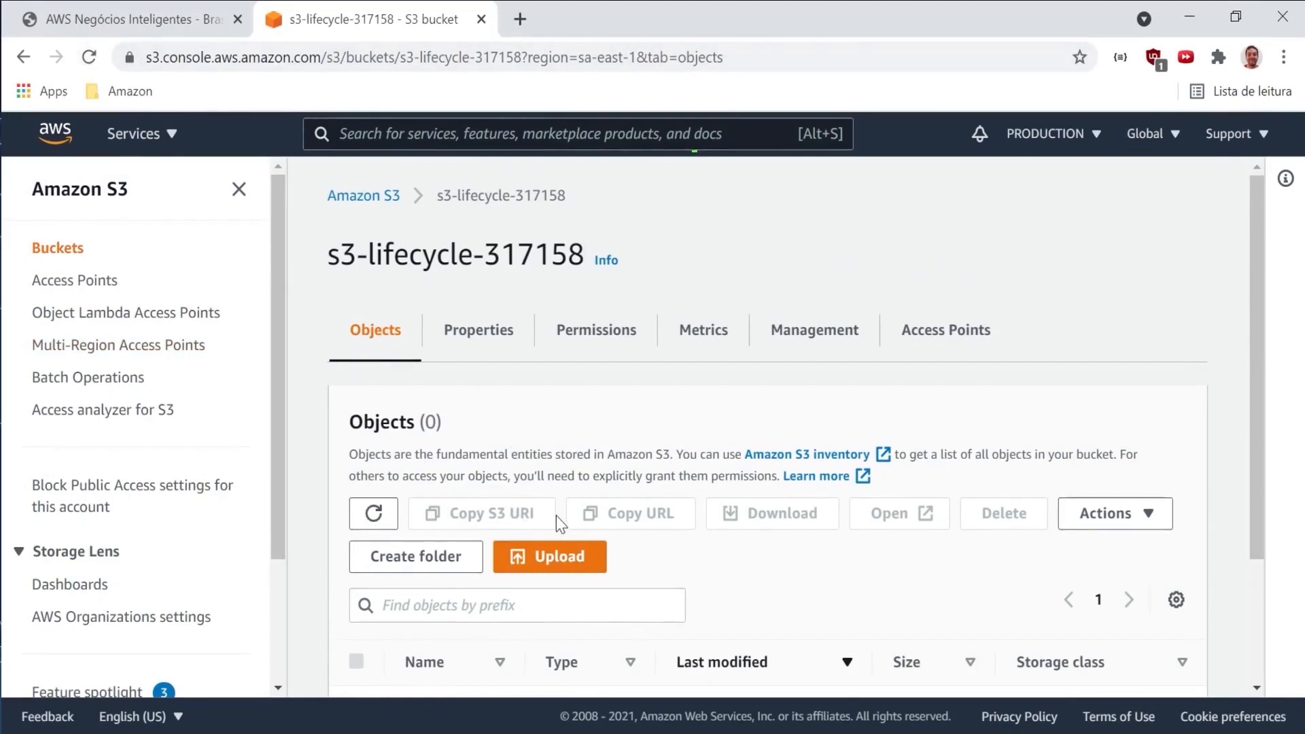
scroll(556, 516, down, 2)
scroll(768, 561, up, 2)
click(355, 194)
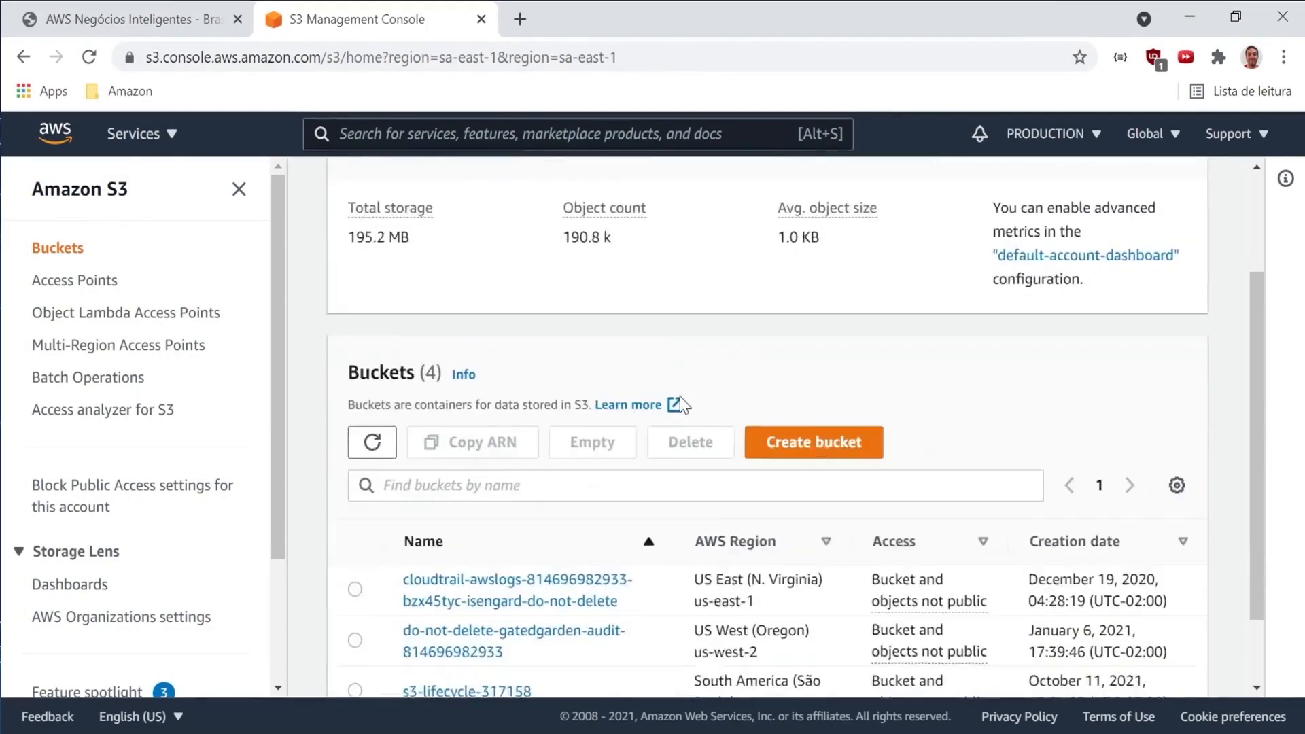
scroll(680, 397, down, 2)
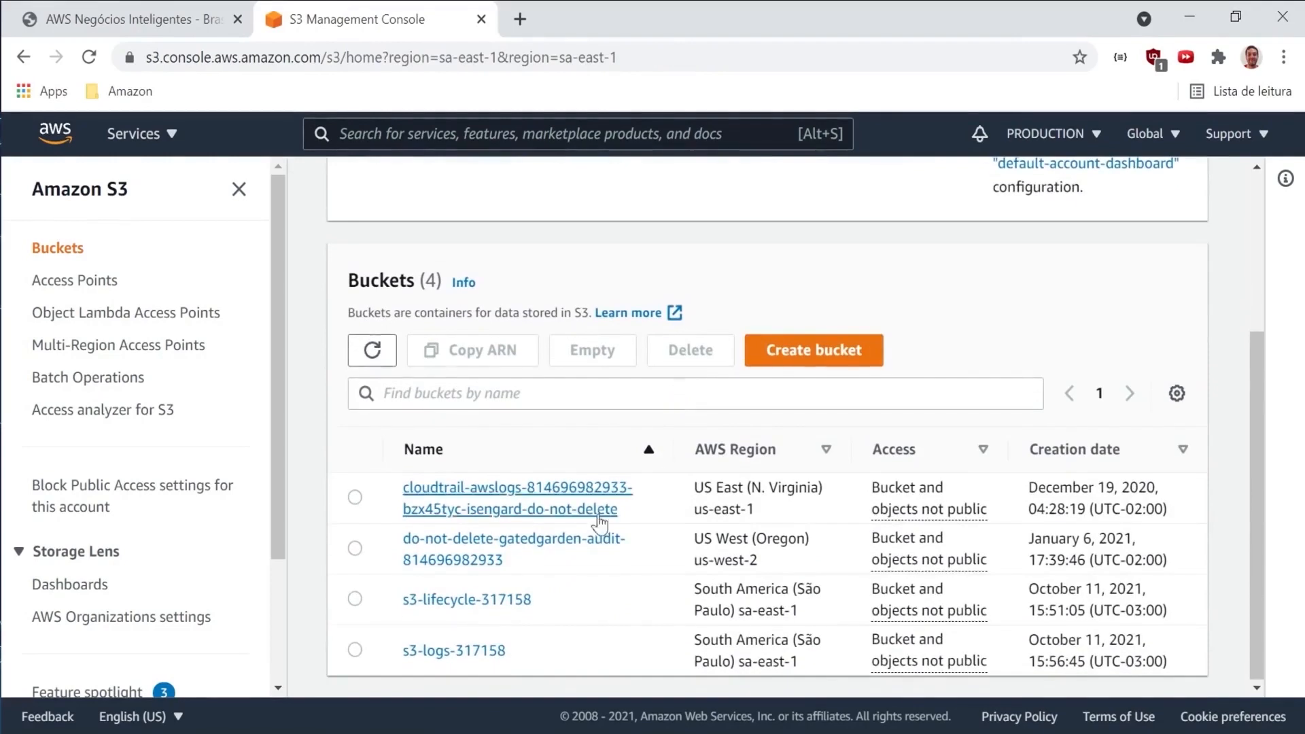
click(452, 654)
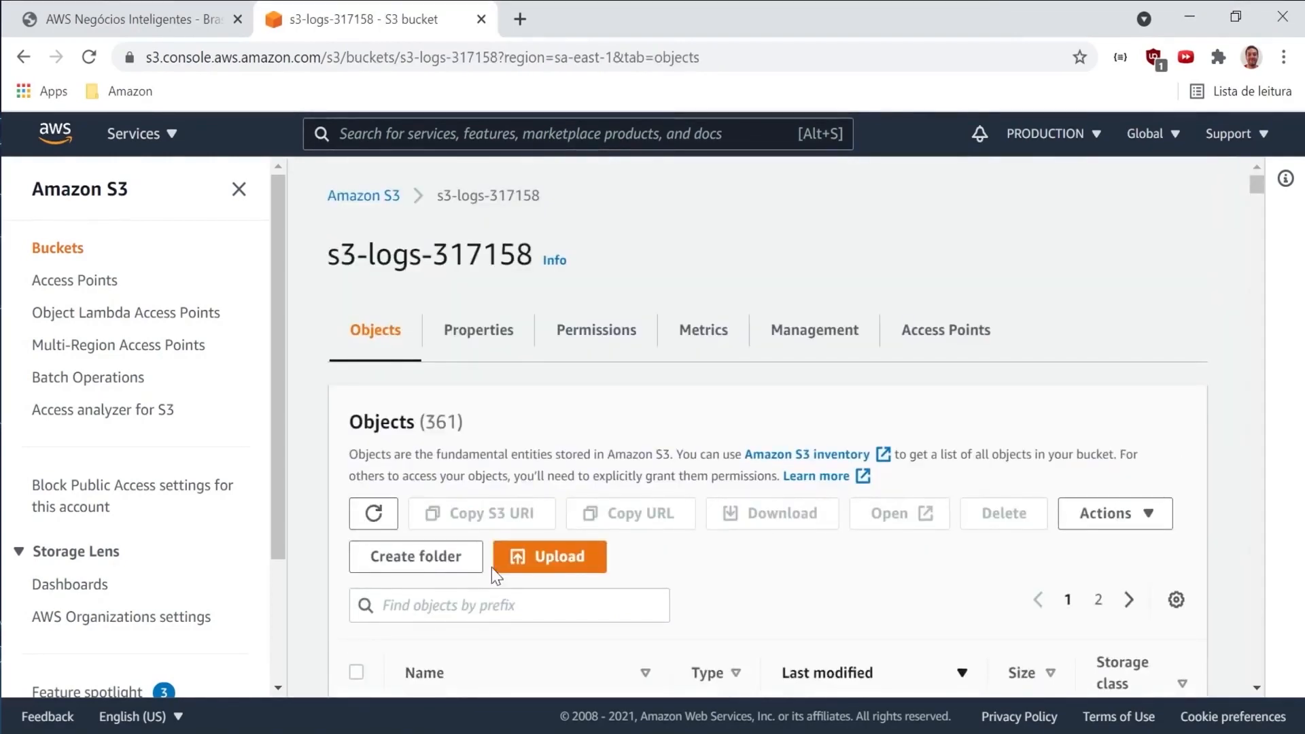
scroll(492, 575, down, 4)
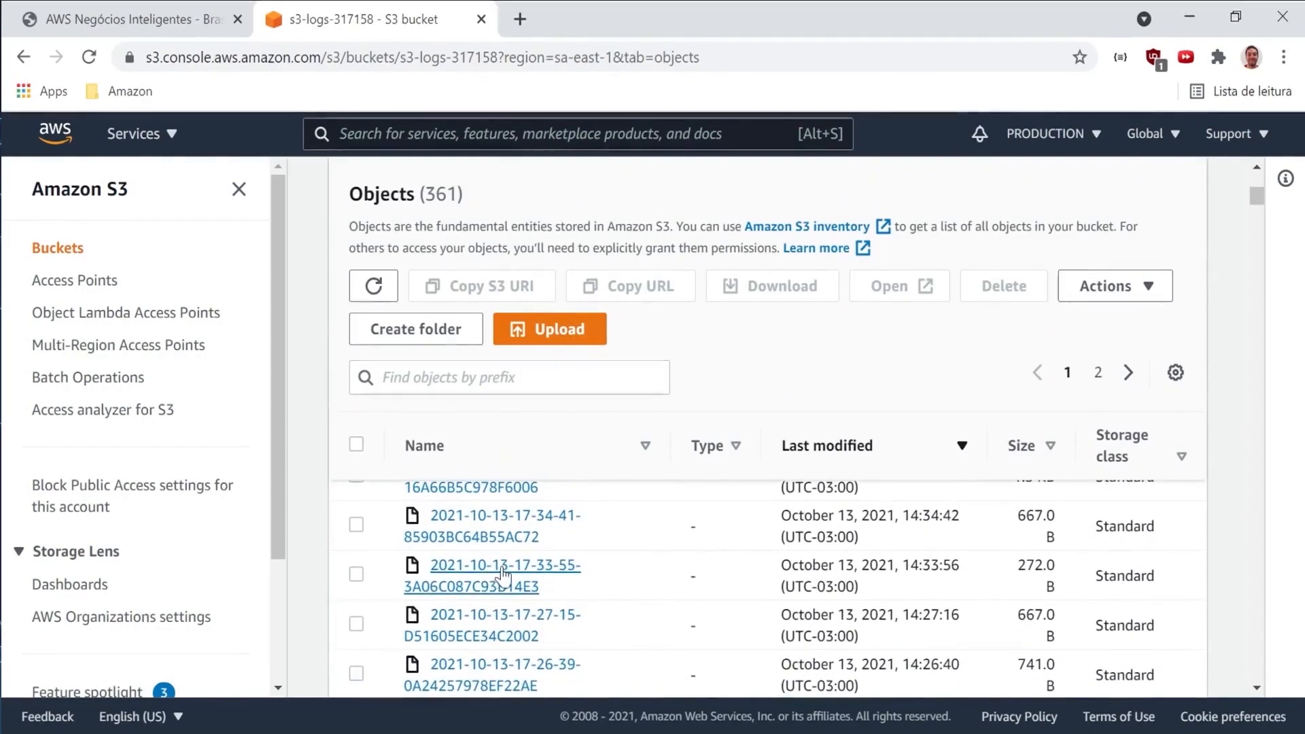
click(355, 575)
click(922, 284)
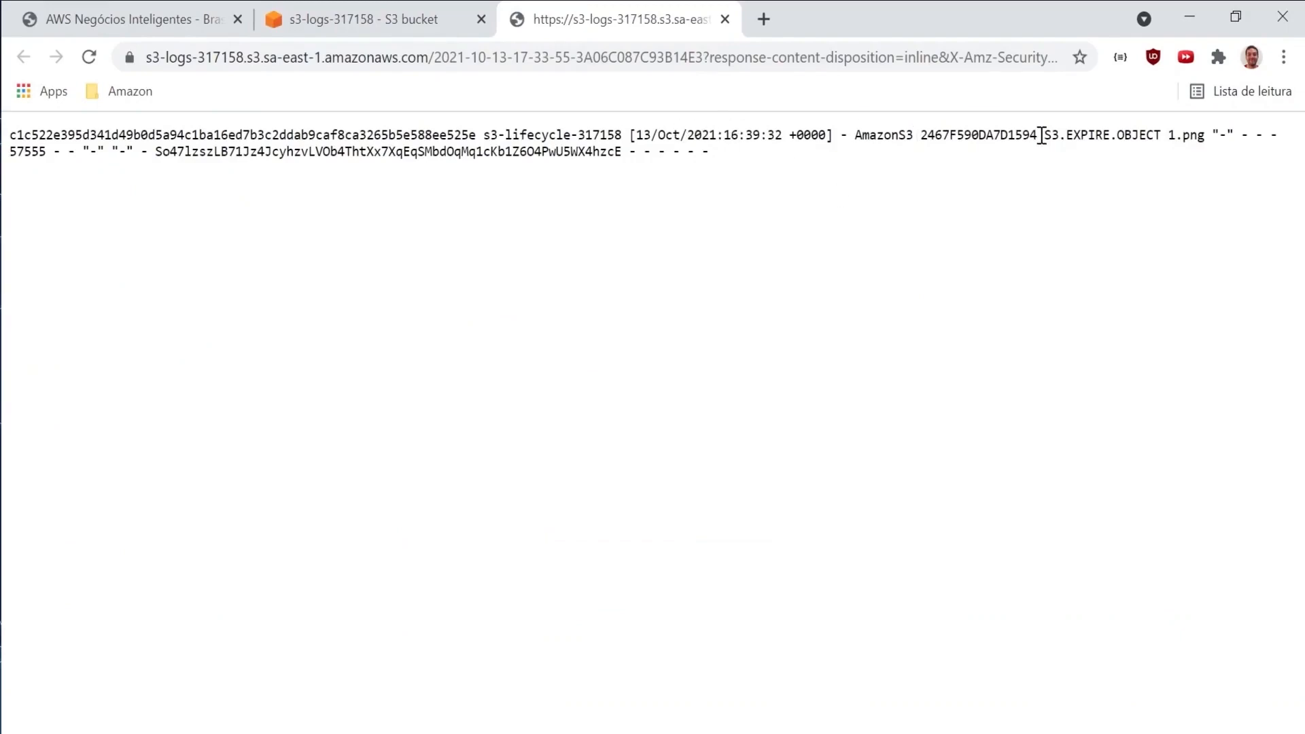
drag(1048, 139, 1167, 143)
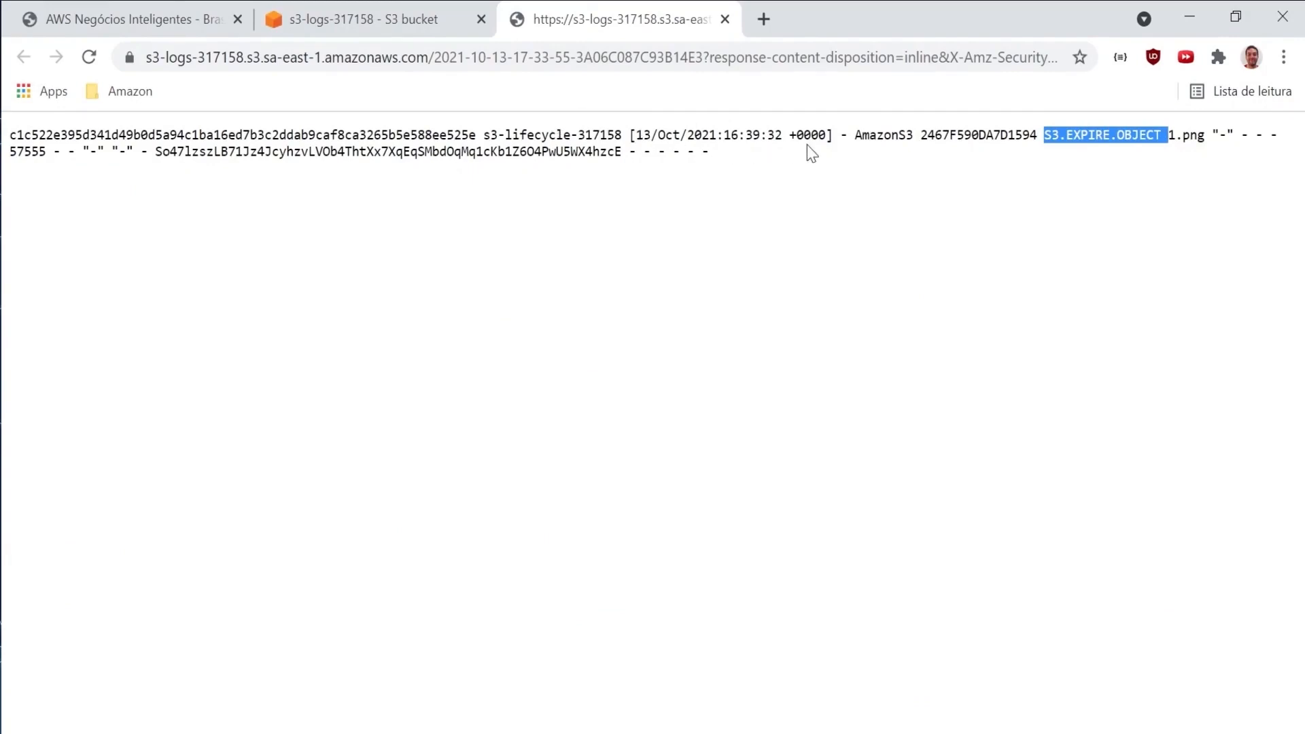
key(alt+Tab)
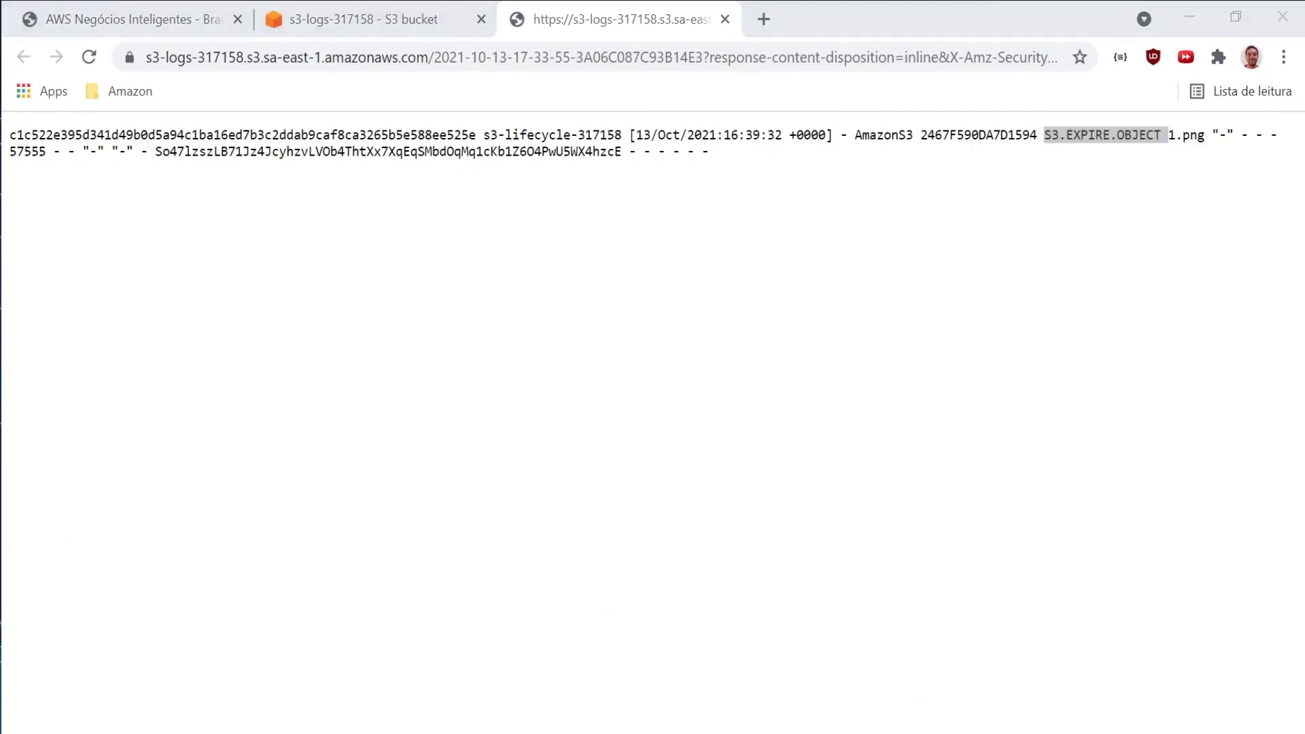